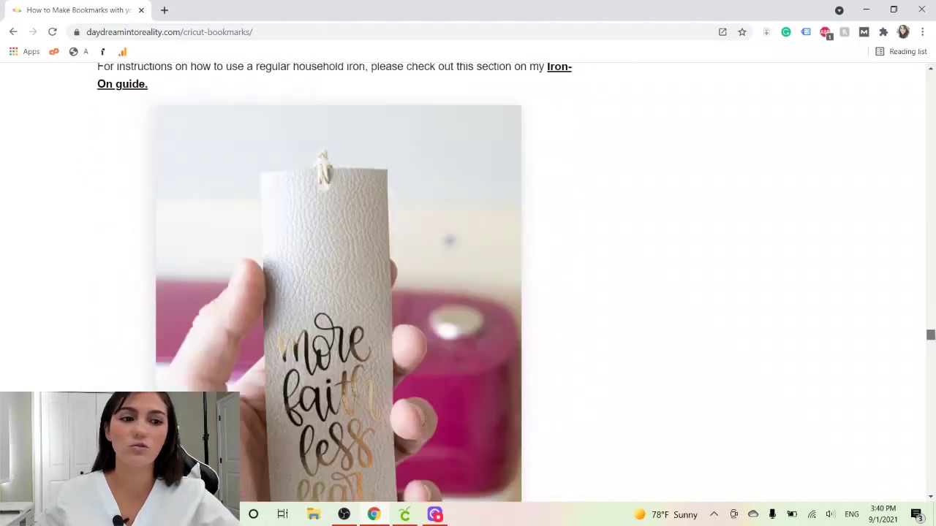
Open the free "Fell asleep here" SVG from the downloads on the Cricut bookmarks page
scroll(826, 299, up, 6)
scroll(829, 300, up, 7)
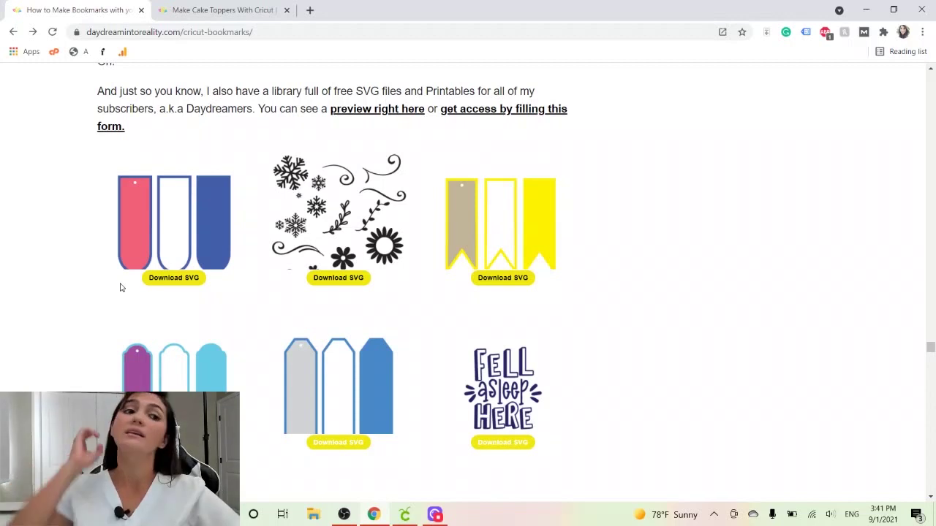
scroll(122, 287, down, 1)
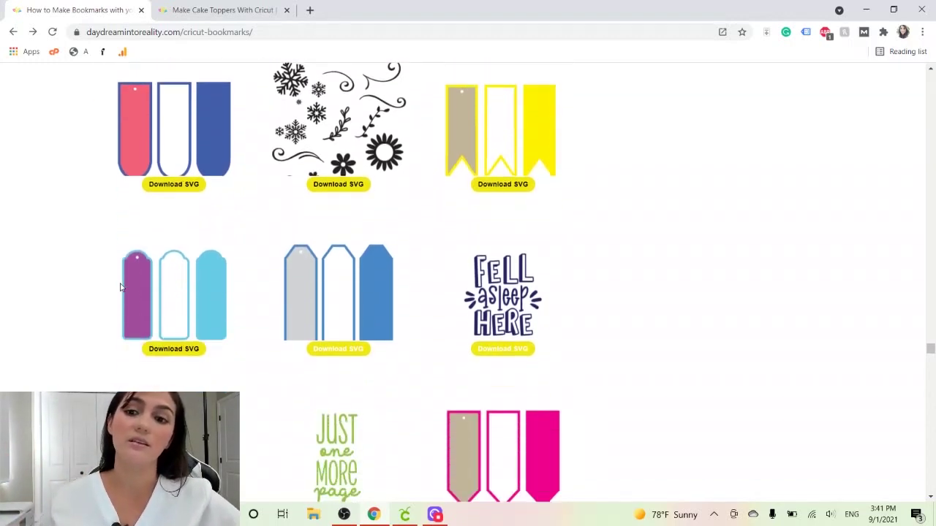
scroll(421, 245, down, 1)
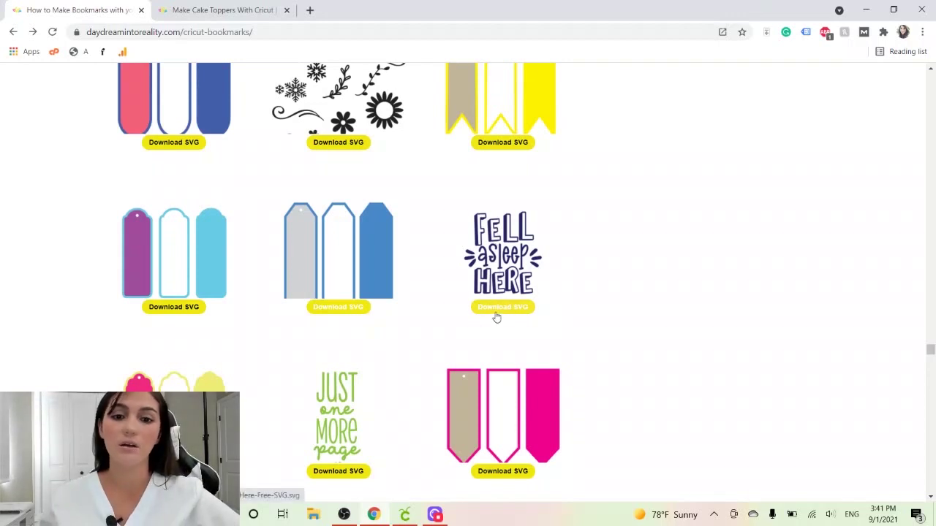
click(494, 317)
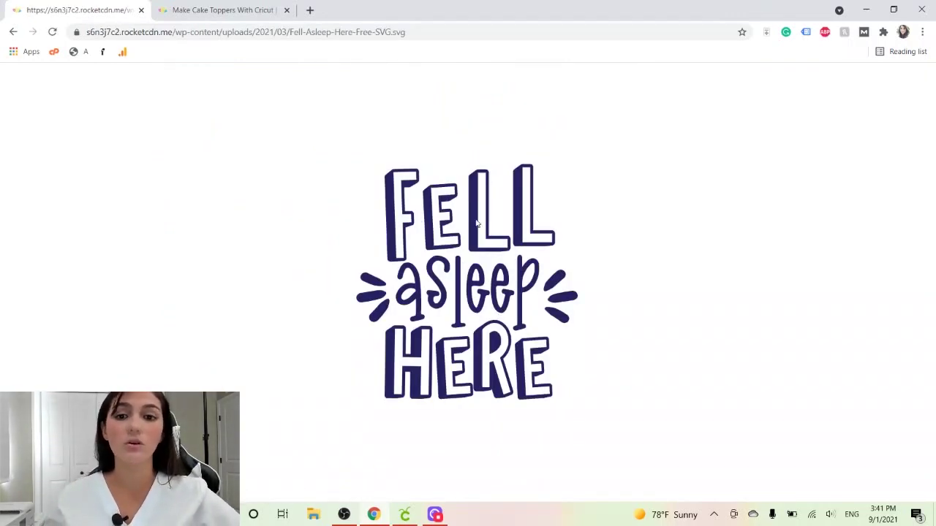
Save the "Fell asleep here" design to the Desktop as the SVG document Fell-Asleep-Here-Free-SVG
right_click(416, 232)
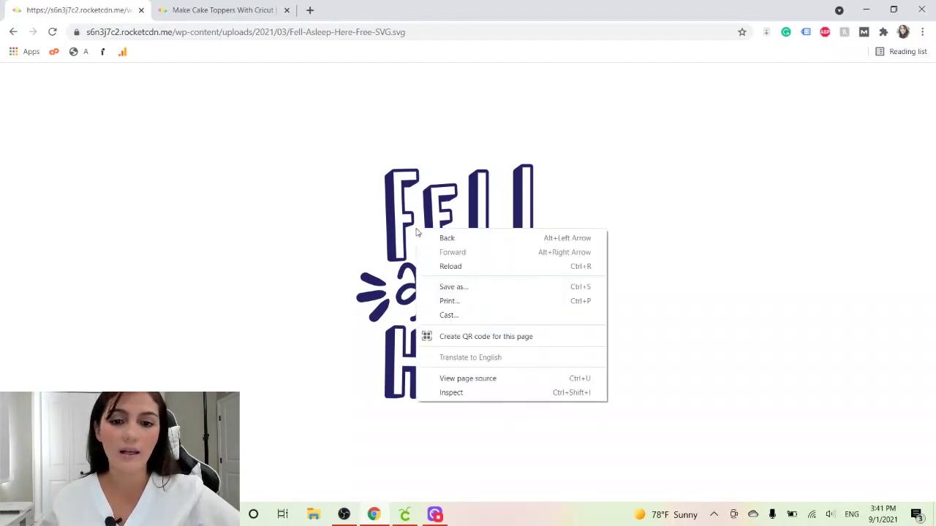
click(467, 287)
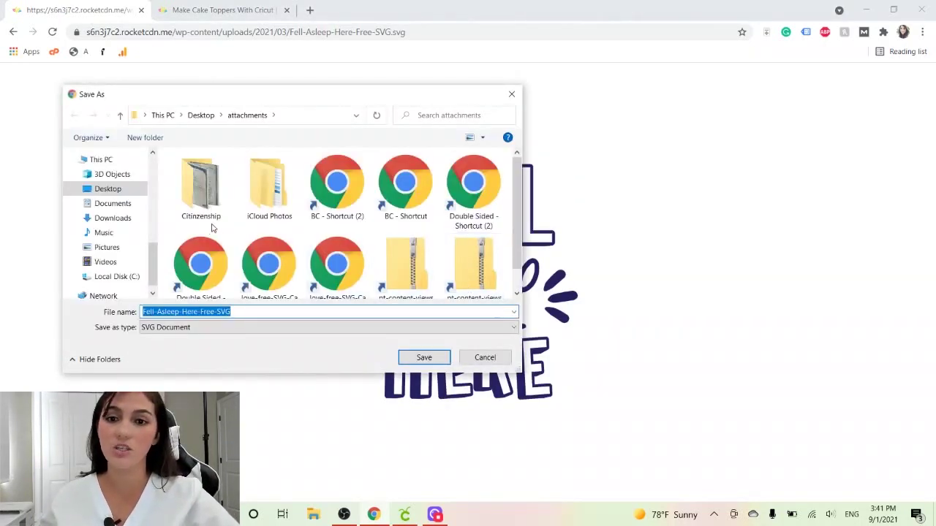
scroll(271, 264, down, 1)
scroll(234, 234, up, 1)
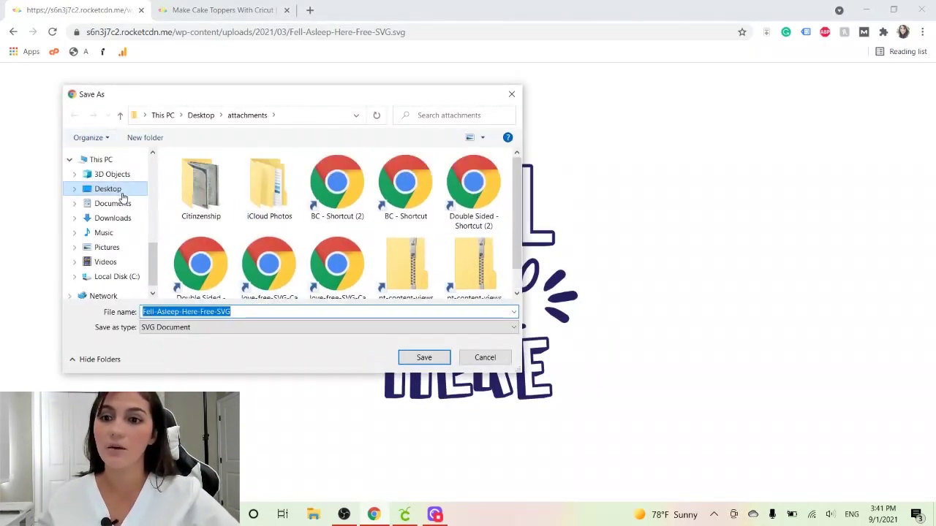
click(118, 191)
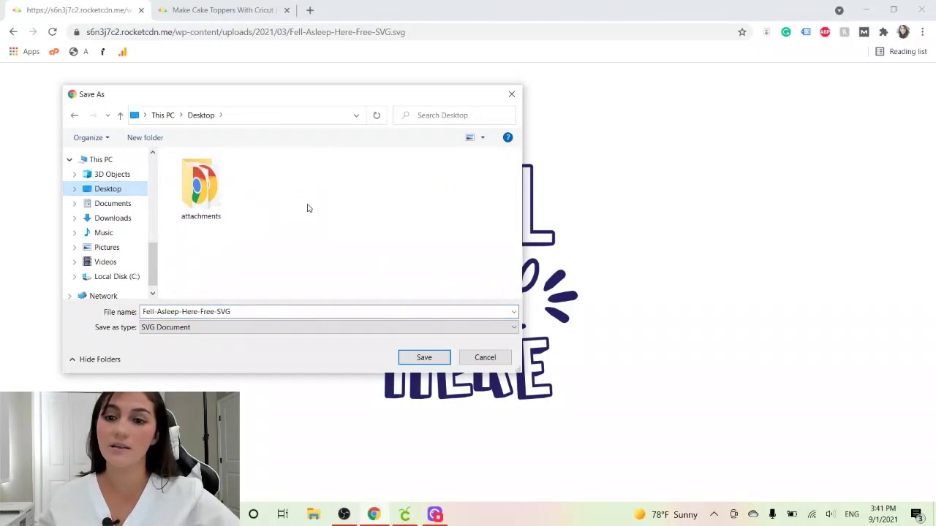
click(424, 357)
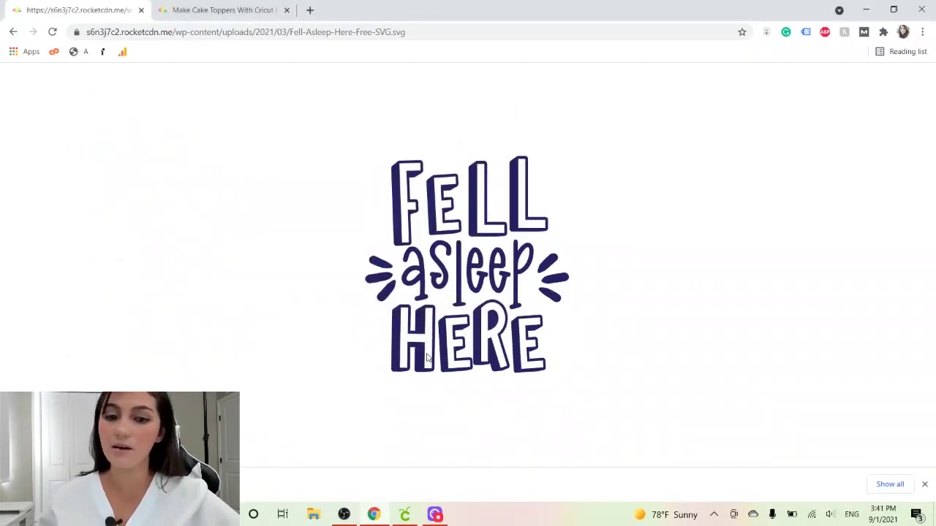
Return to the bookmarks page, open the pink and blue round-bottomed bookmark template, and save its SVG to the Desktop
click(13, 32)
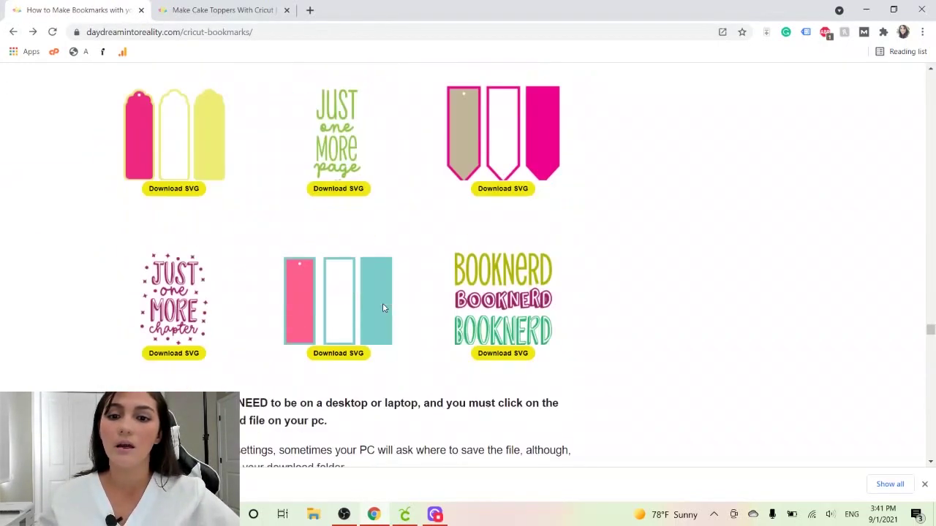
scroll(383, 303, up, 4)
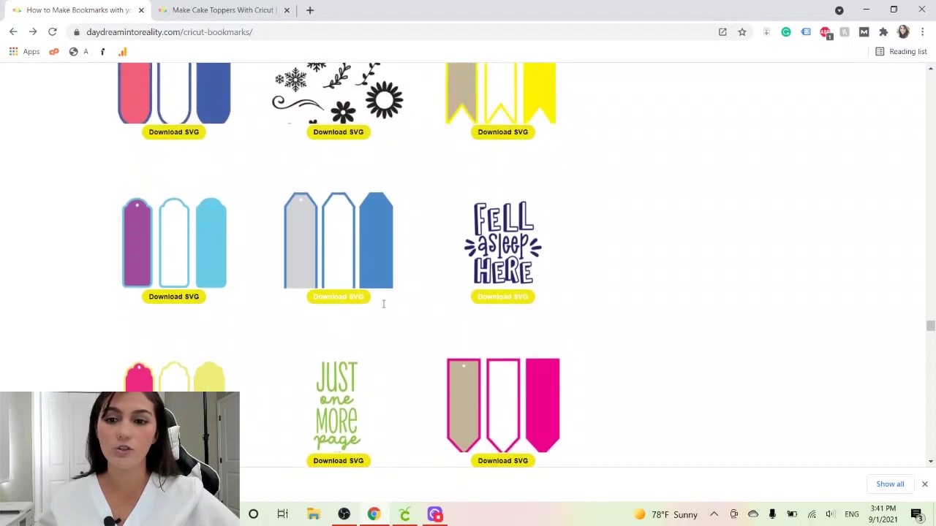
scroll(383, 304, down, 1)
scroll(382, 307, up, 2)
scroll(100, 141, down, 1)
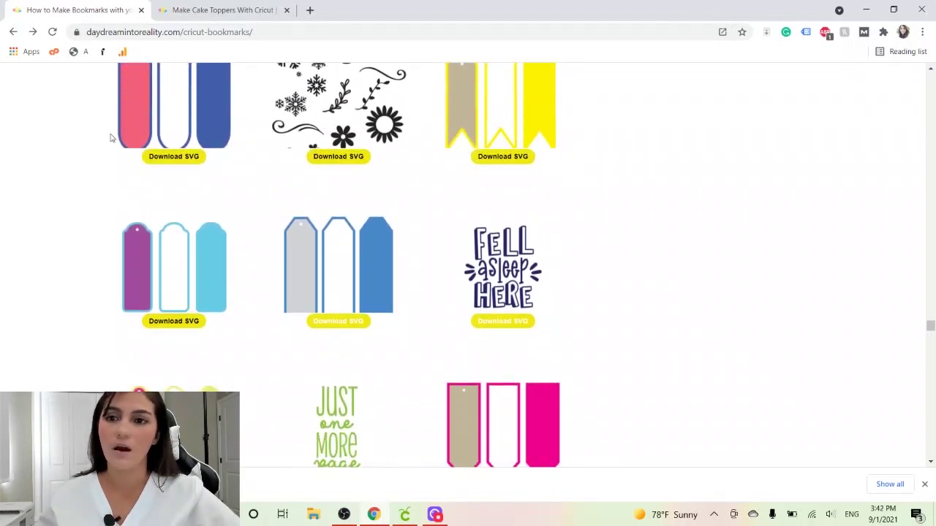
scroll(99, 141, up, 1)
click(179, 231)
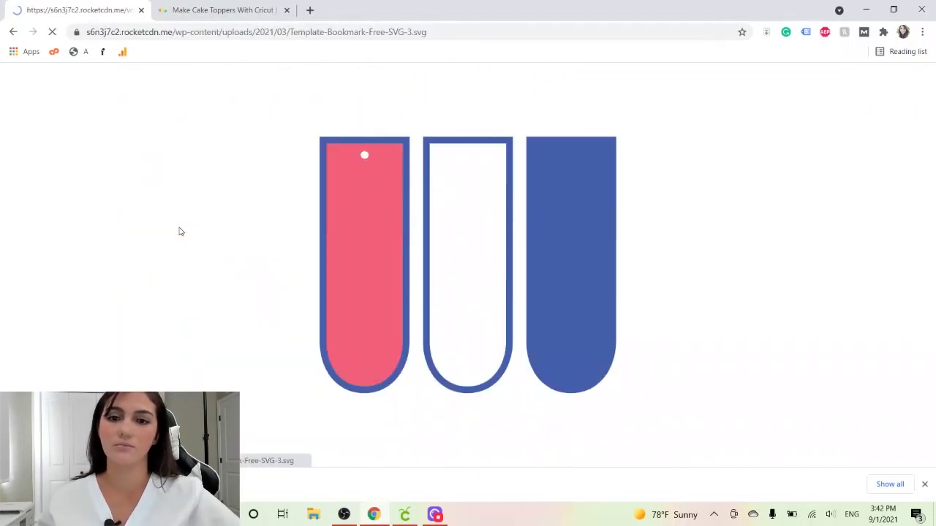
right_click(412, 220)
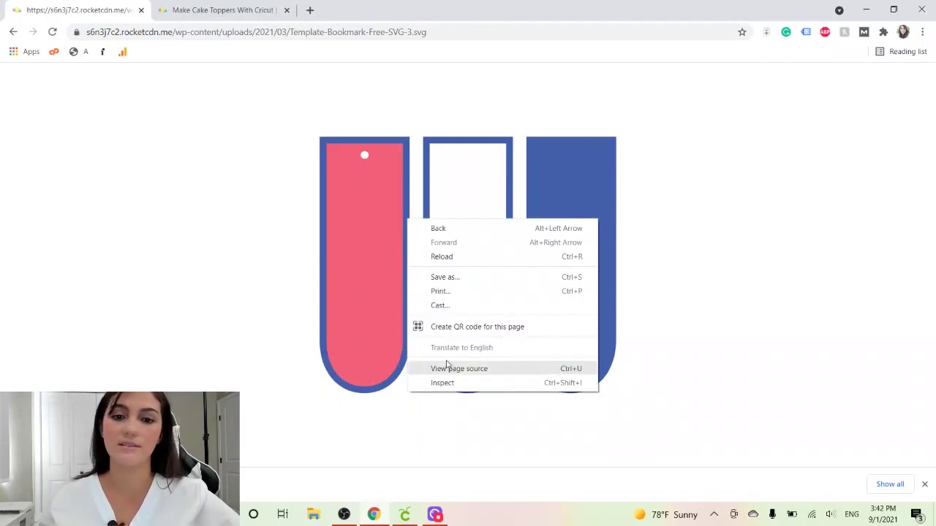
click(439, 278)
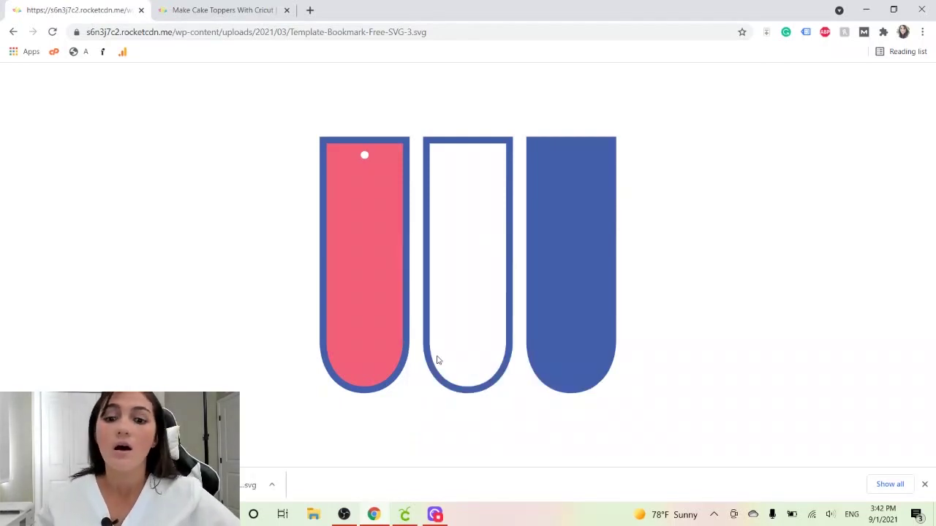
Switch to Cricut Design Space and upload Fell-Asleep-Here-Free-SVG from the Desktop as an image
click(404, 515)
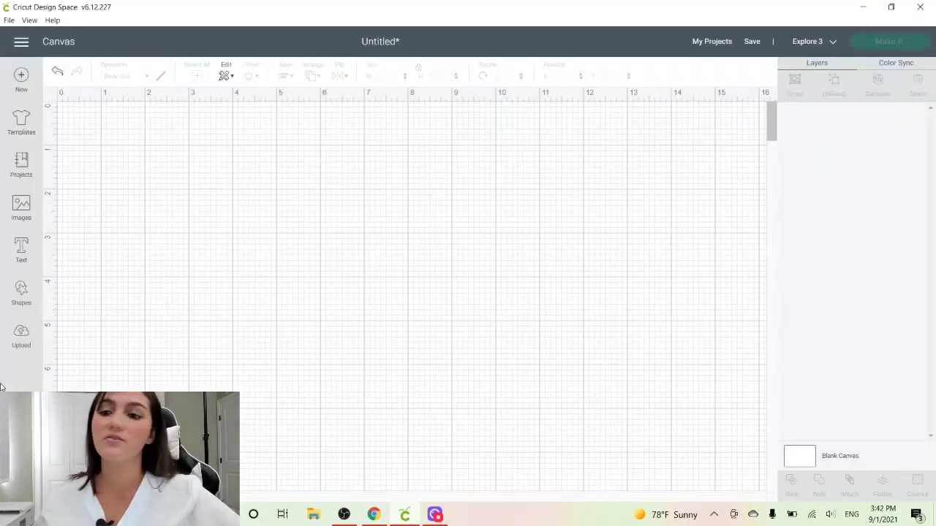
click(21, 338)
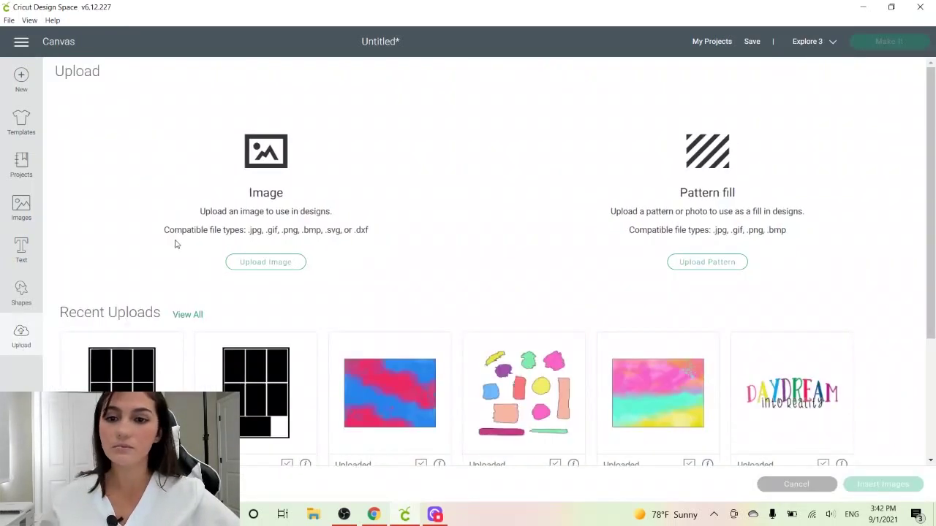
click(256, 266)
click(478, 261)
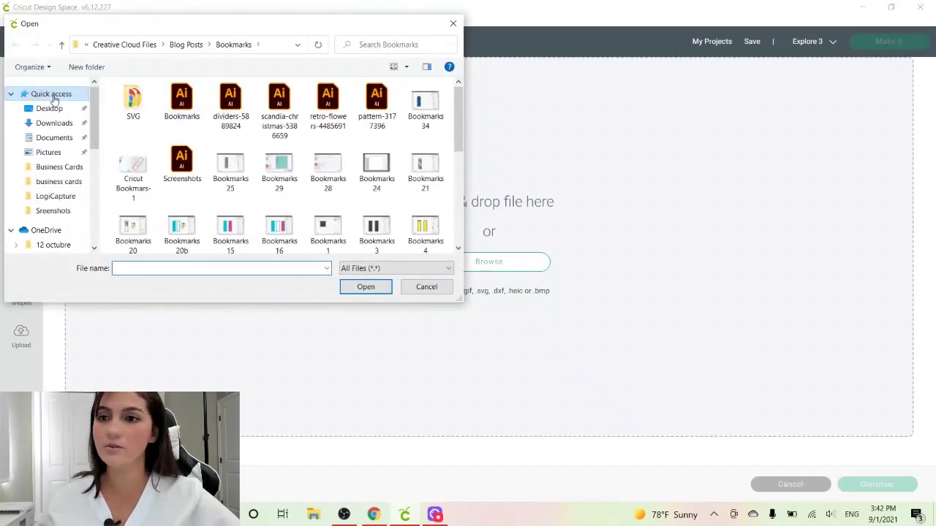
click(57, 108)
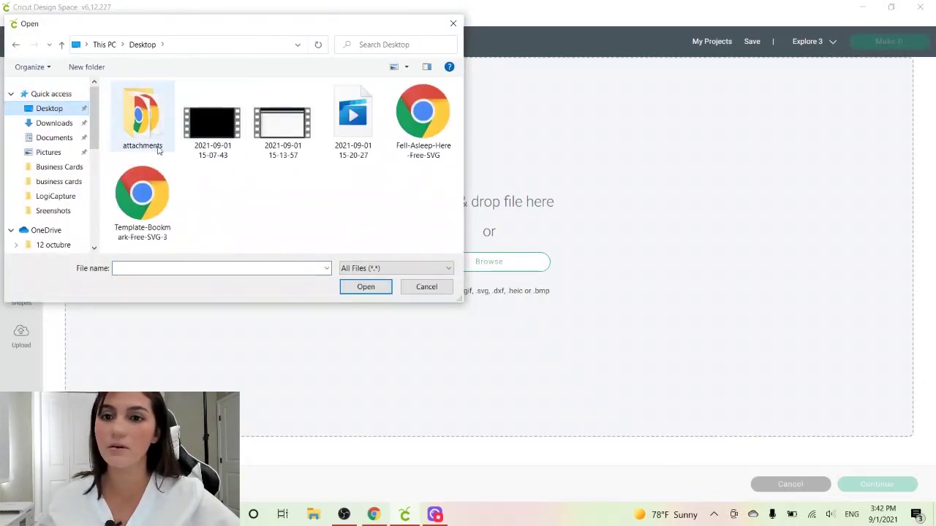
double_click(413, 131)
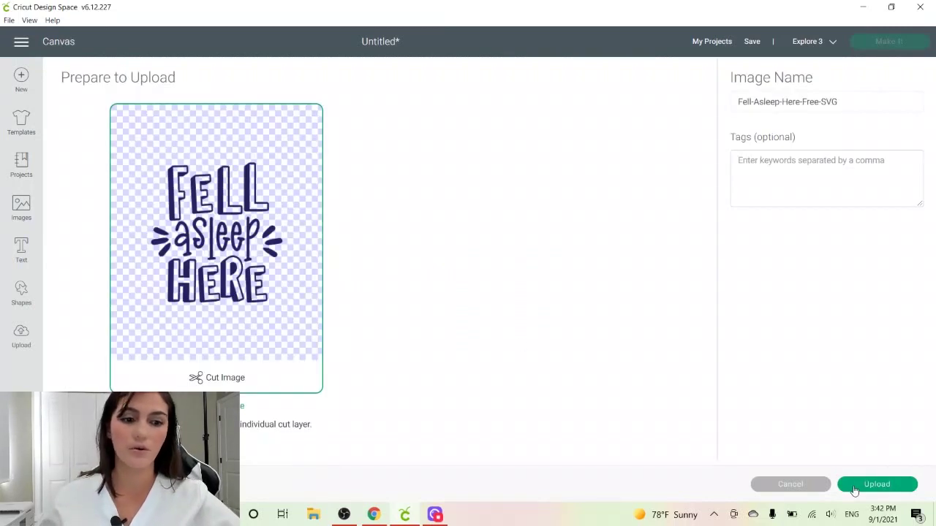
click(854, 487)
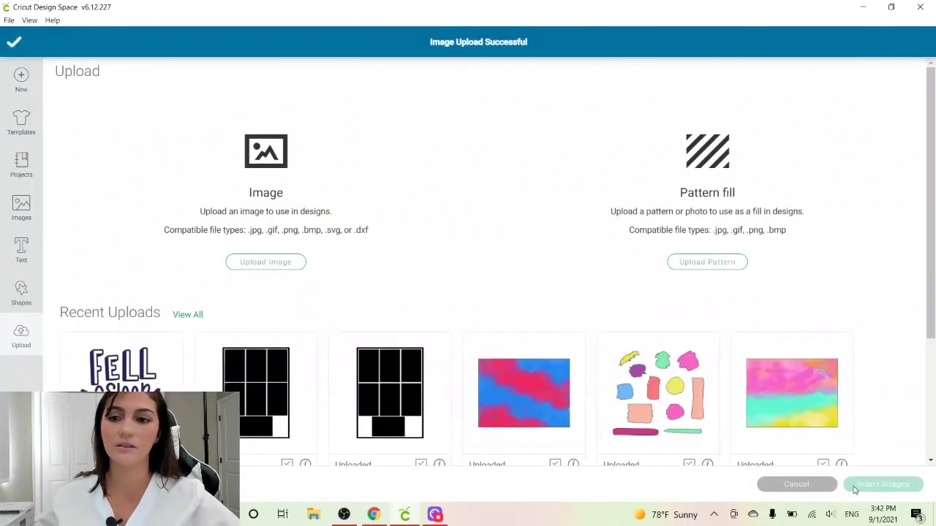
Upload the Template-Bookmark-Free-SVG-3 file from the Desktop as a second image
click(269, 265)
click(453, 269)
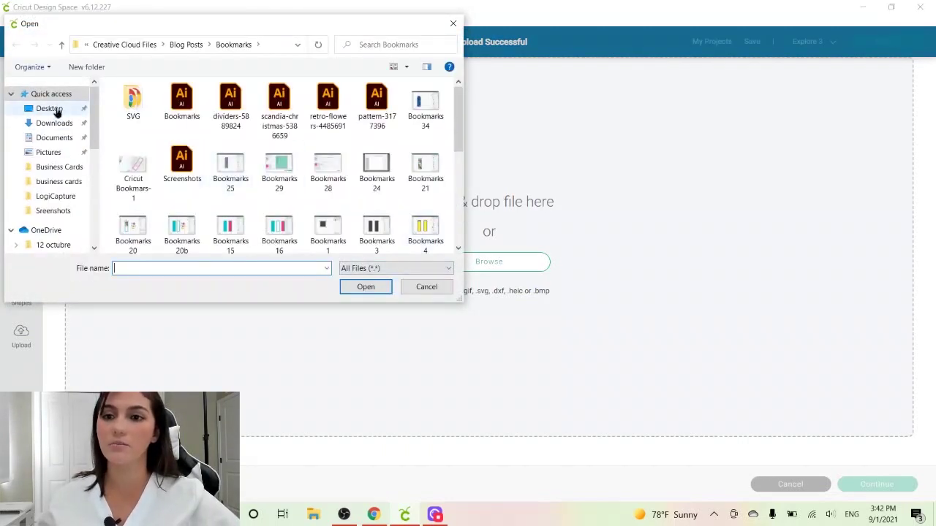
click(55, 110)
double_click(147, 218)
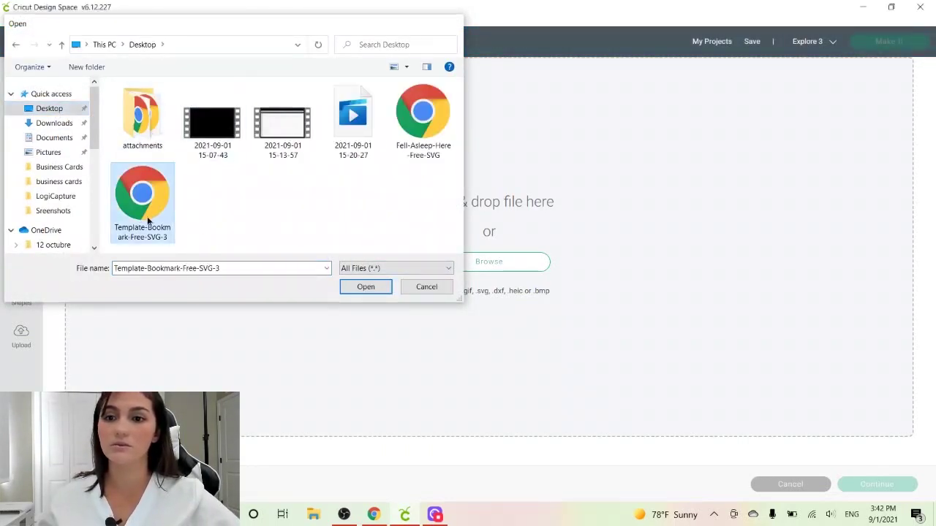
click(858, 488)
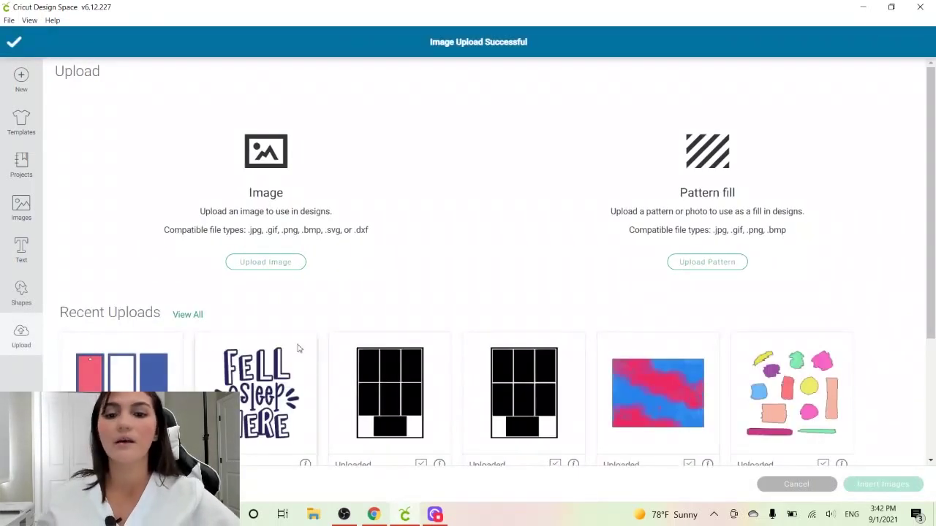
Insert the uploaded bookmark template and the "Fell asleep here" design together onto the canvas
click(233, 373)
click(125, 382)
scroll(126, 381, down, 2)
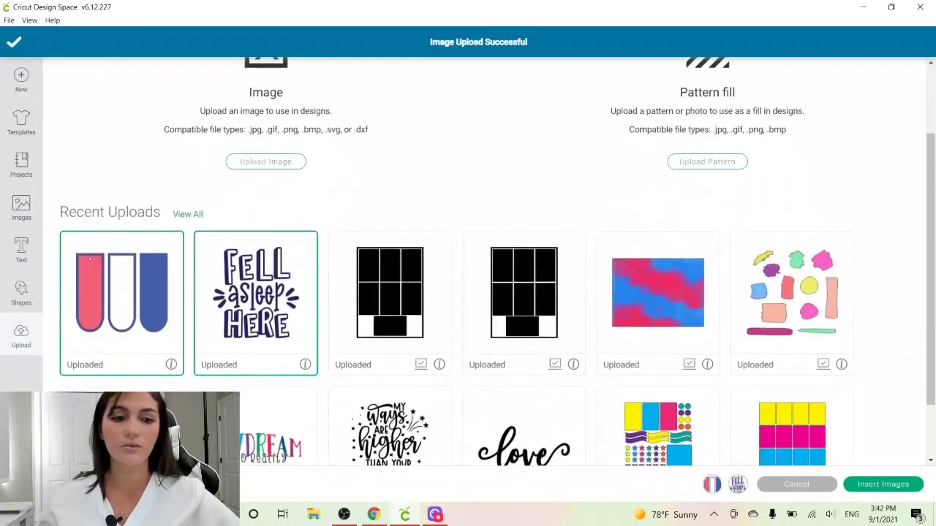
click(877, 493)
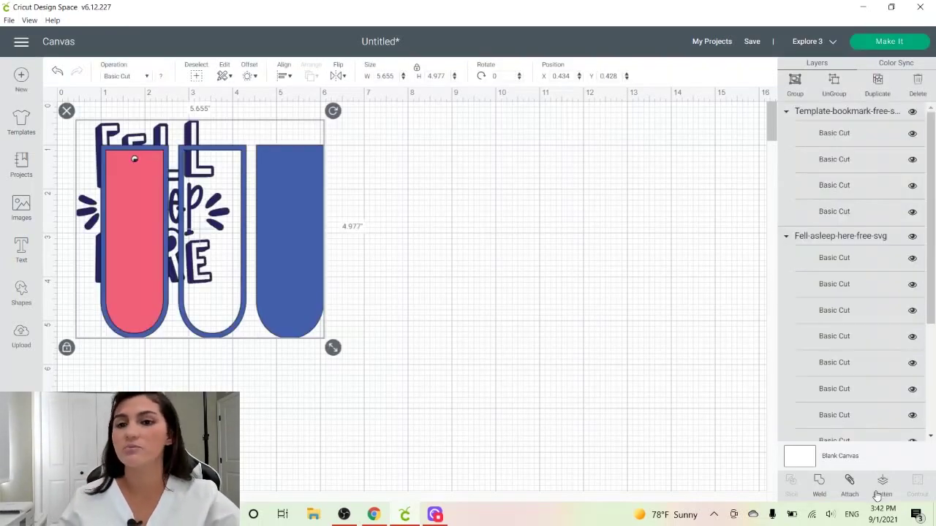
Separate the two overlapping designs, placing the bookmark template to the right of the "Fell asleep here" quote
drag(268, 227, 501, 257)
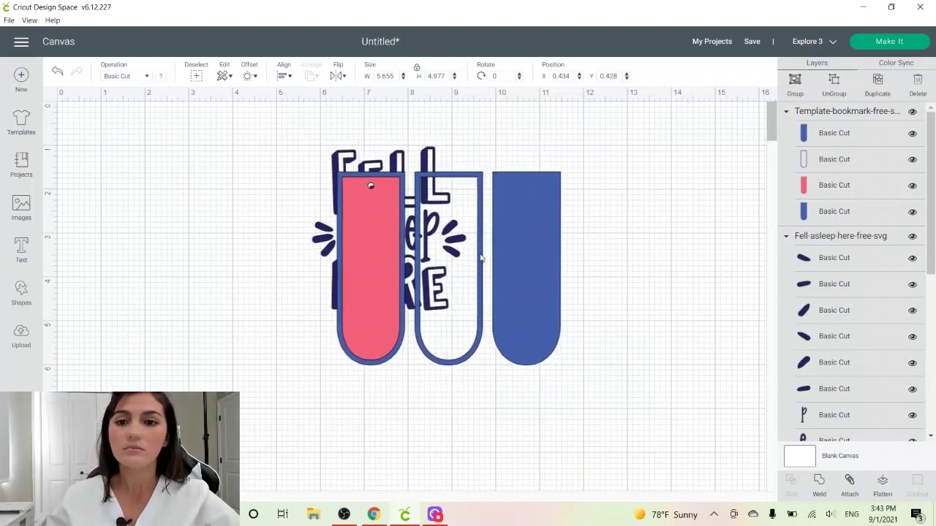
click(274, 246)
drag(358, 236, 503, 228)
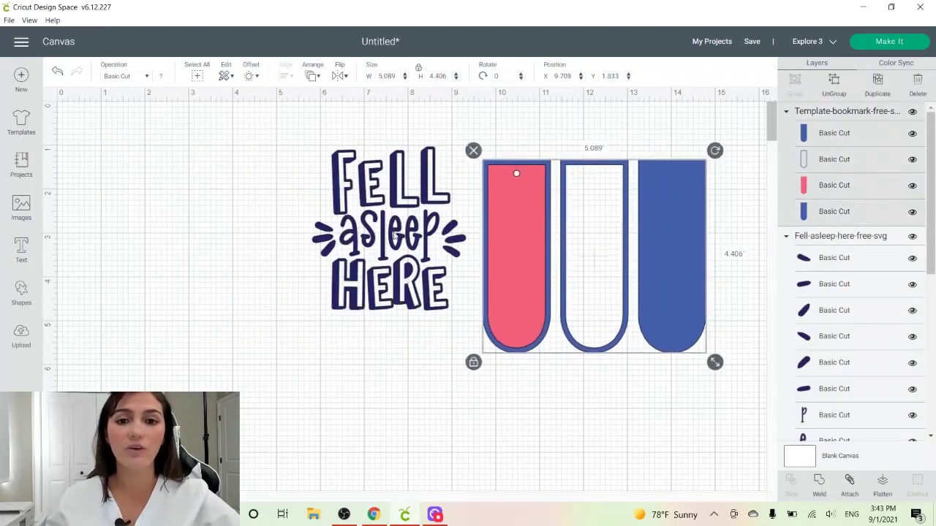
drag(354, 230, 261, 245)
drag(517, 208, 461, 211)
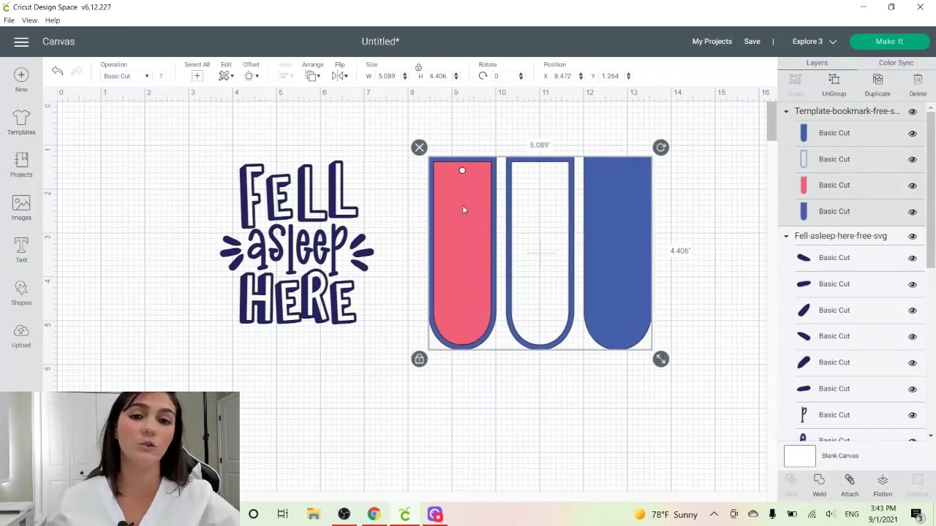
Weld all the pieces of the "Fell asleep here" quote into a single layer
click(331, 249)
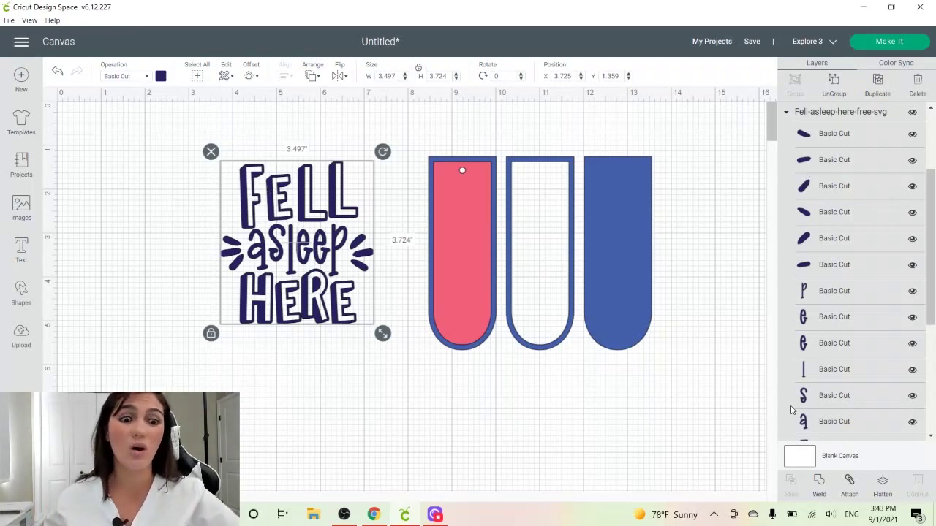
click(816, 489)
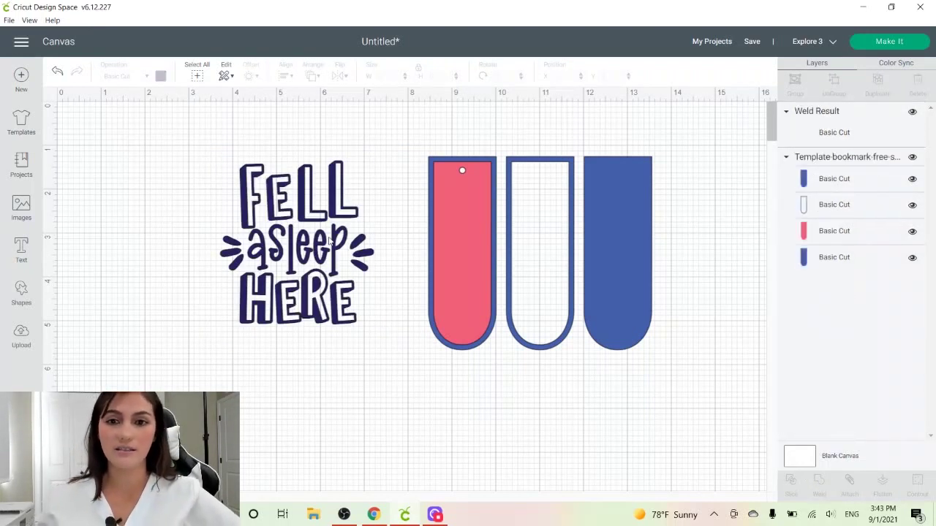
click(329, 242)
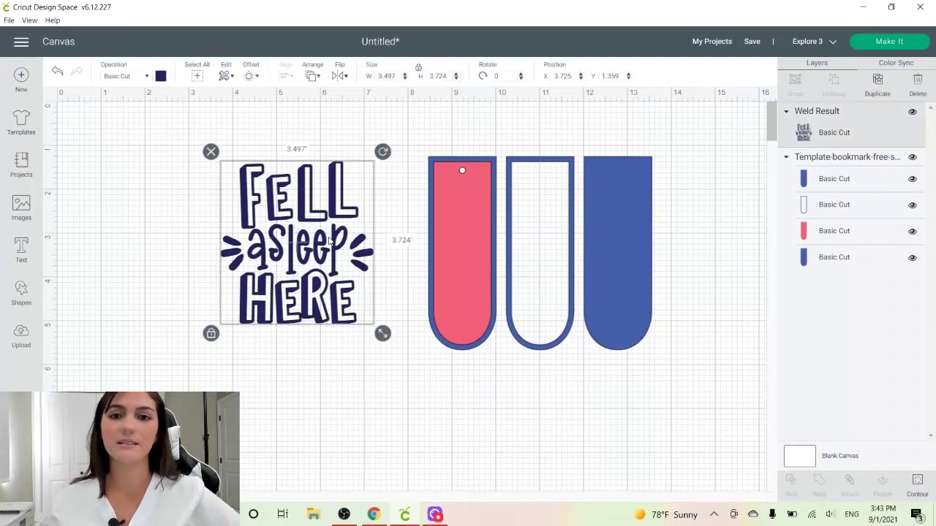
Ungroup the bookmark template into separate shapes and leave nothing selected
click(460, 207)
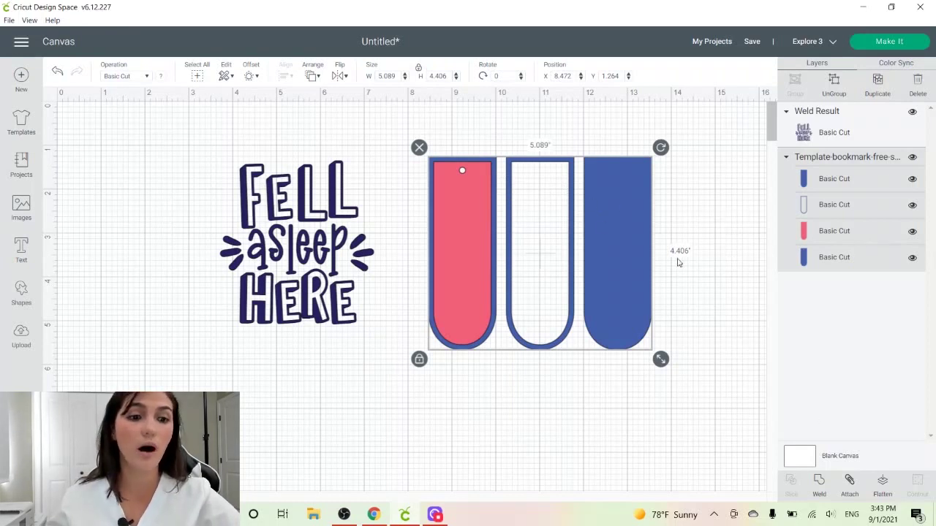
click(840, 95)
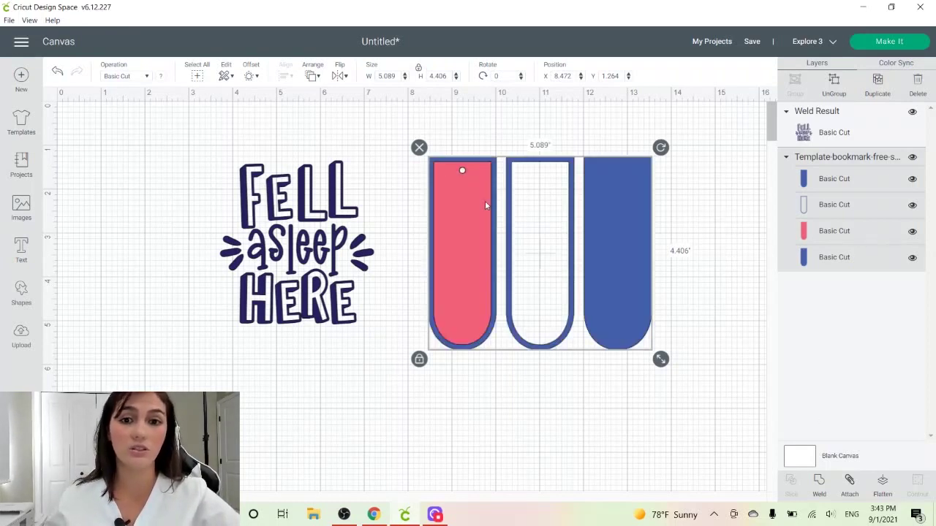
click(484, 200)
click(468, 149)
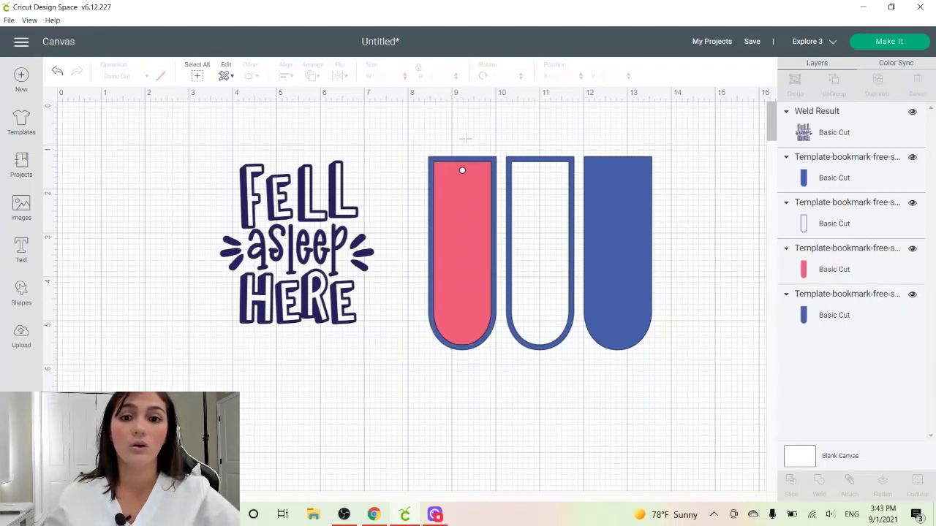
Delete the hollow outline shape and the separate solid blue shape, keeping the layered pink and blue bookmark
click(461, 159)
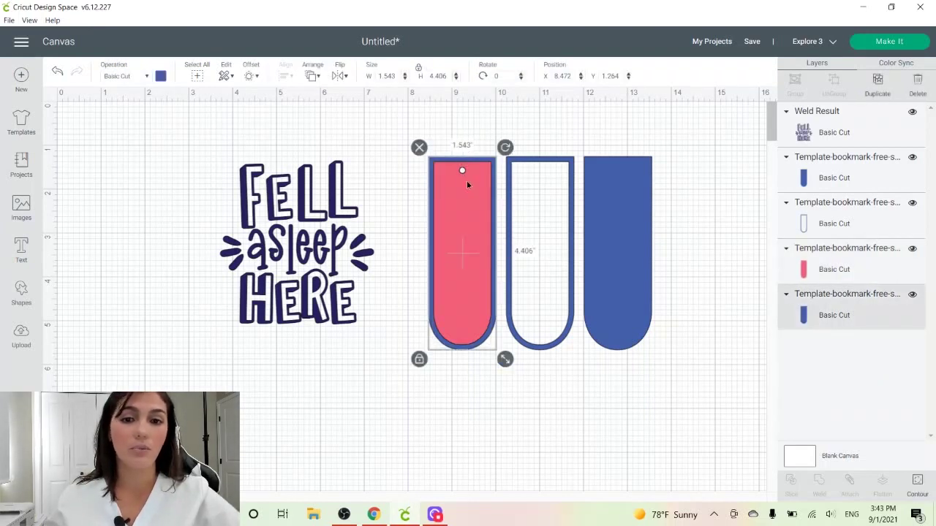
drag(550, 140, 636, 214)
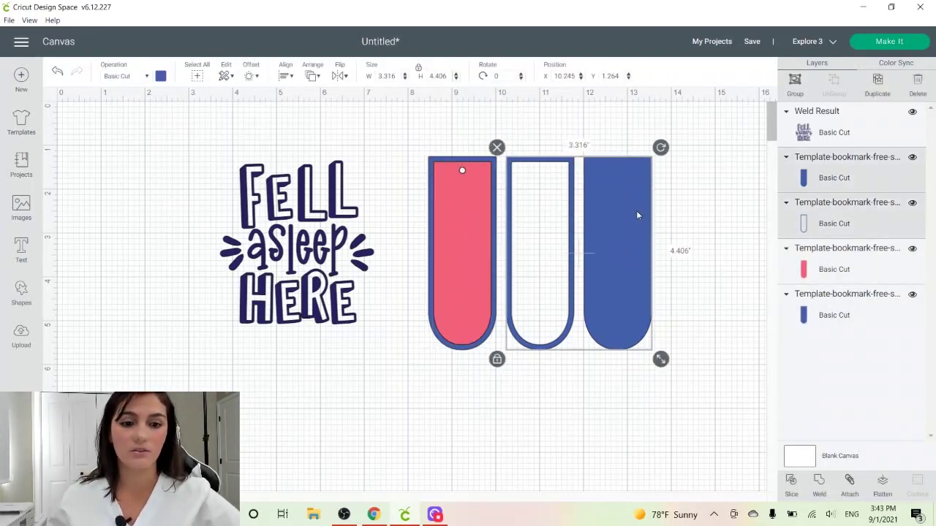
key(Delete)
Select the pink and blue bookmark layers together and scale them proportionally to a height of 5.5 inches
drag(415, 213, 502, 294)
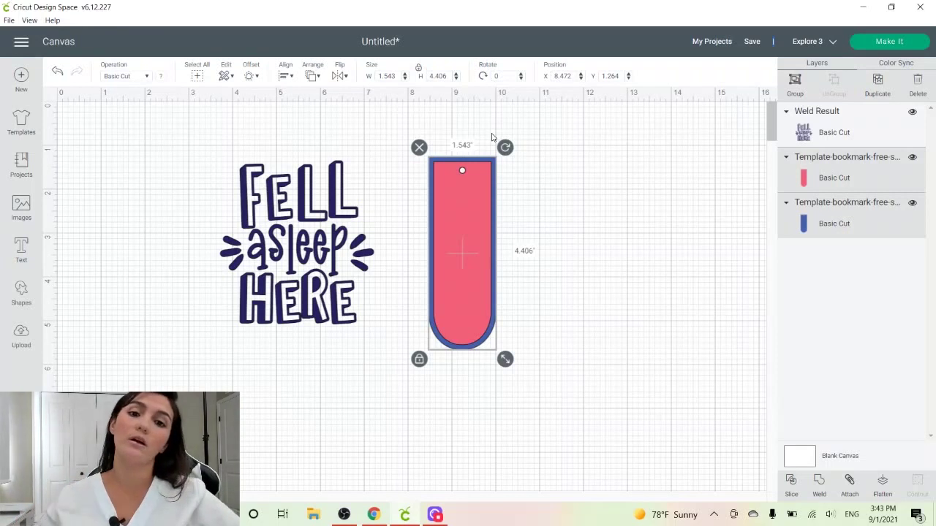
click(410, 143)
drag(410, 138, 450, 198)
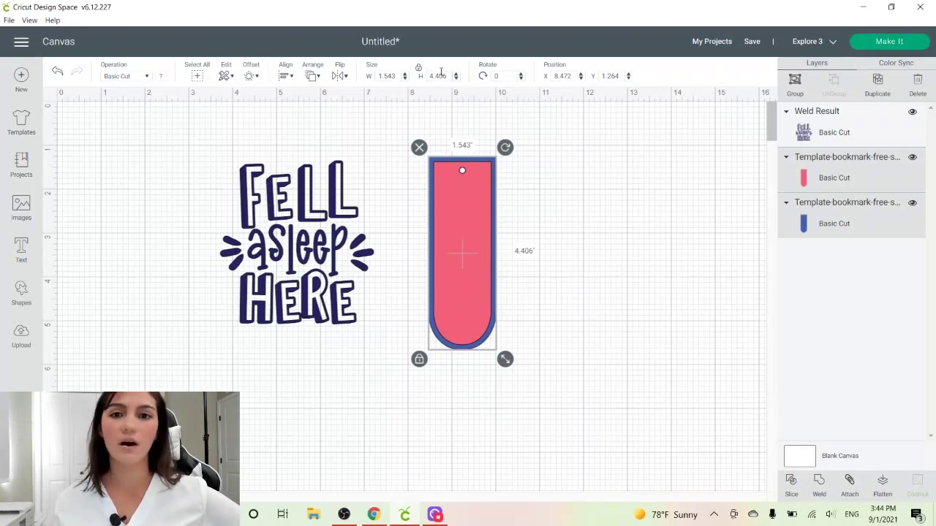
double_click(434, 76)
key(BackSpace)
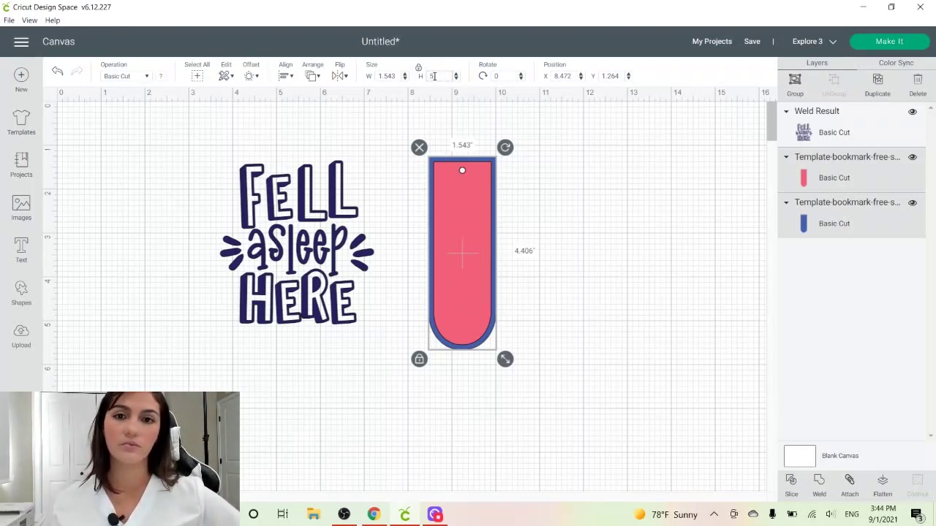
text(5.5)
key(Return)
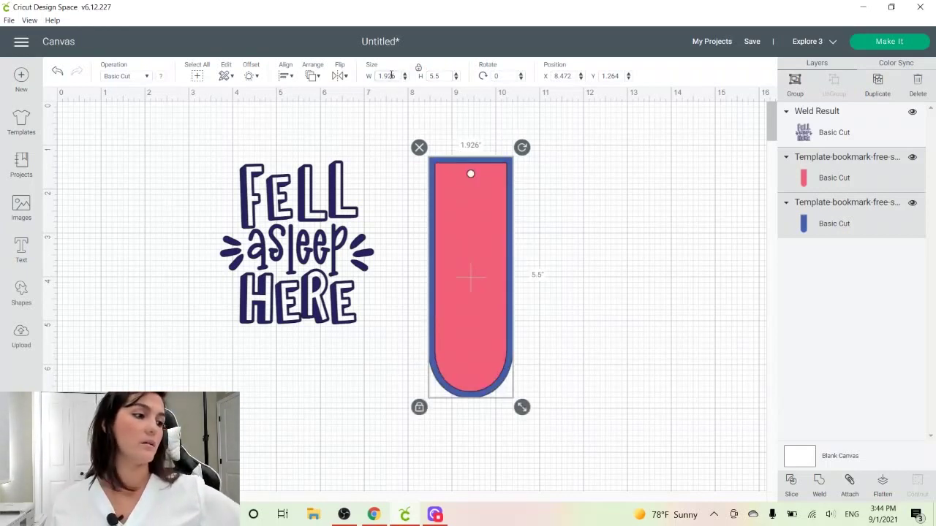
Increase the height of both bookmark layers to 6 inches, keeping the proportions locked
double_click(435, 75)
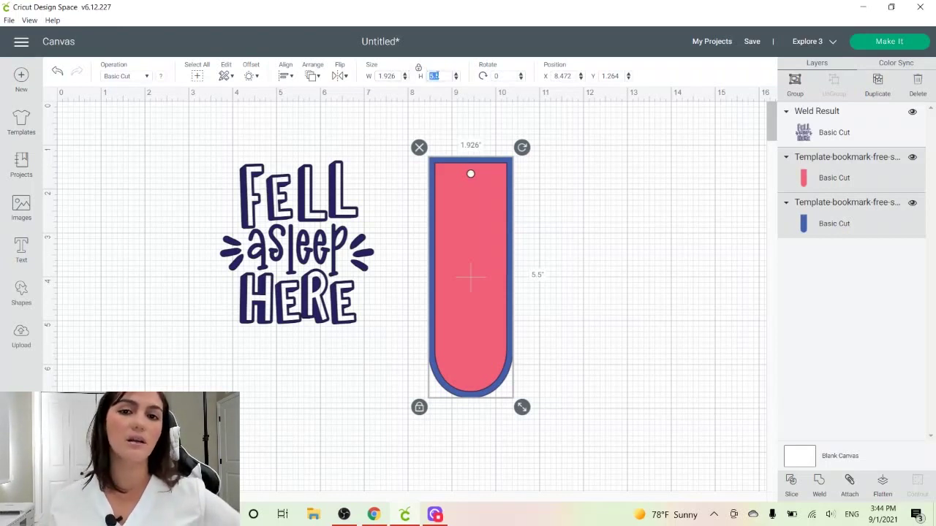
text(6)
key(Return)
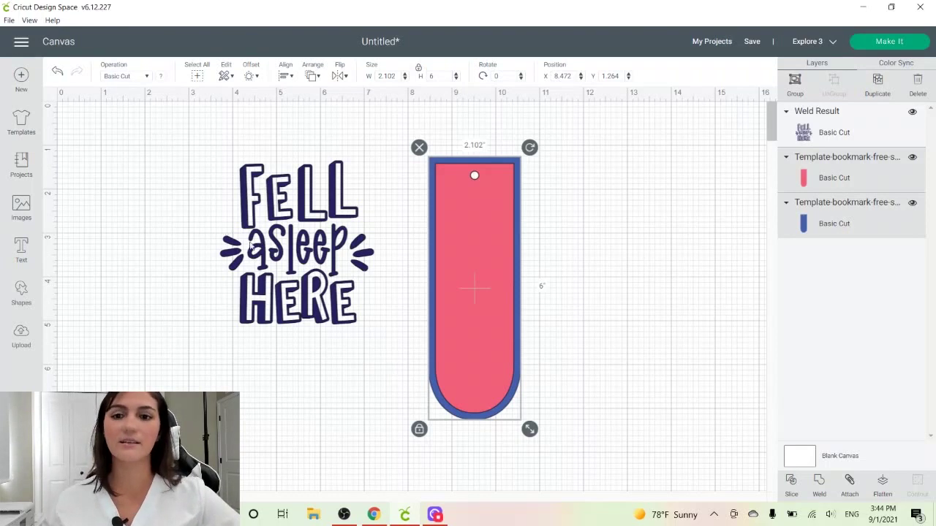
Shrink the quote to about 1.69 by 1.80 inches on the bookmark's lower end and move the assembled design to about X 11.7, Y 0.39
drag(233, 234, 310, 276)
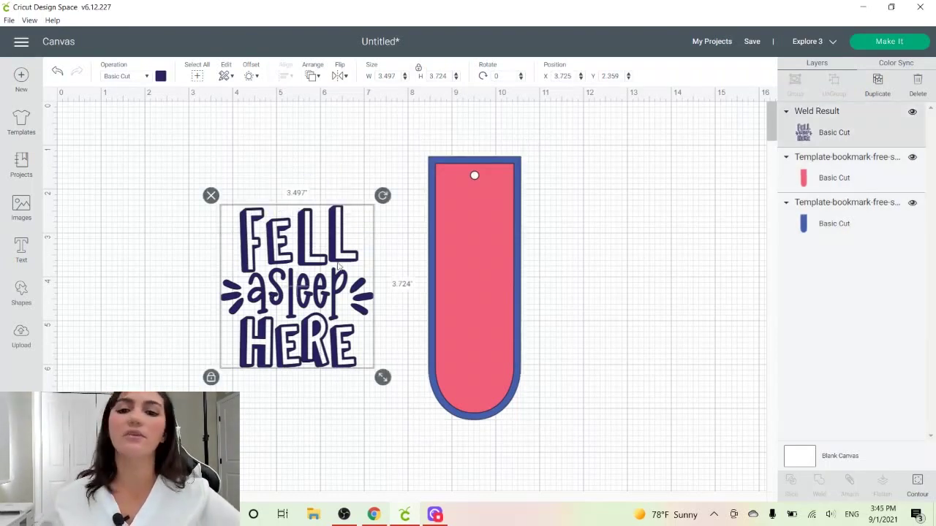
drag(382, 382, 474, 380)
click(478, 383)
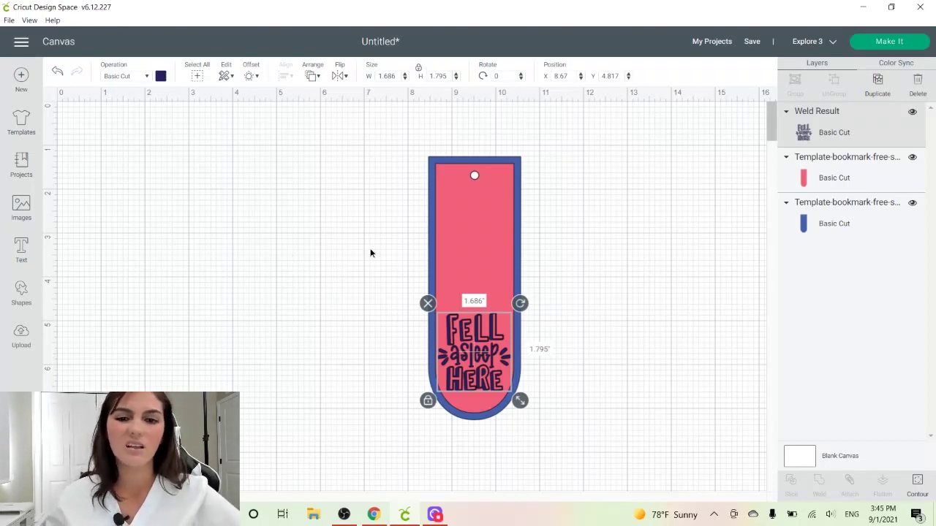
drag(369, 253, 530, 408)
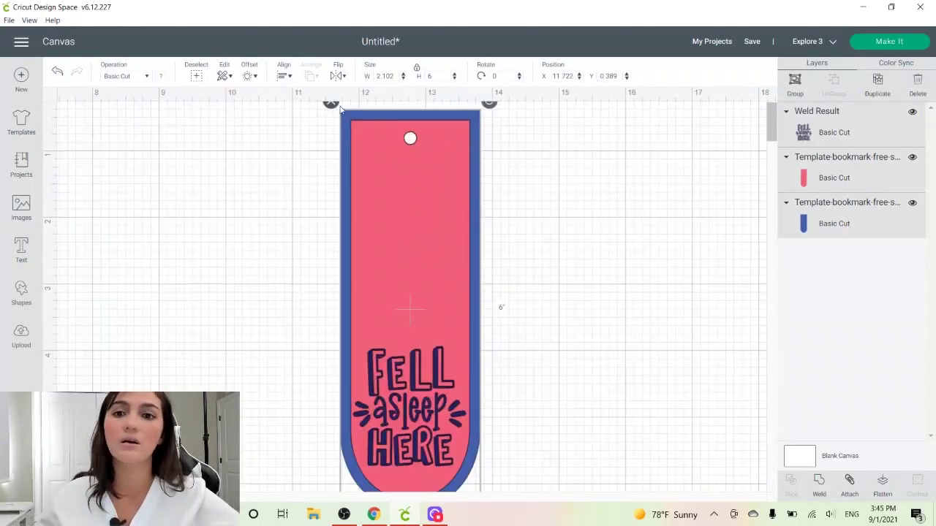
Recolor the blue backing layer of the bookmark to teal, using the custom color #13b8ac
click(161, 78)
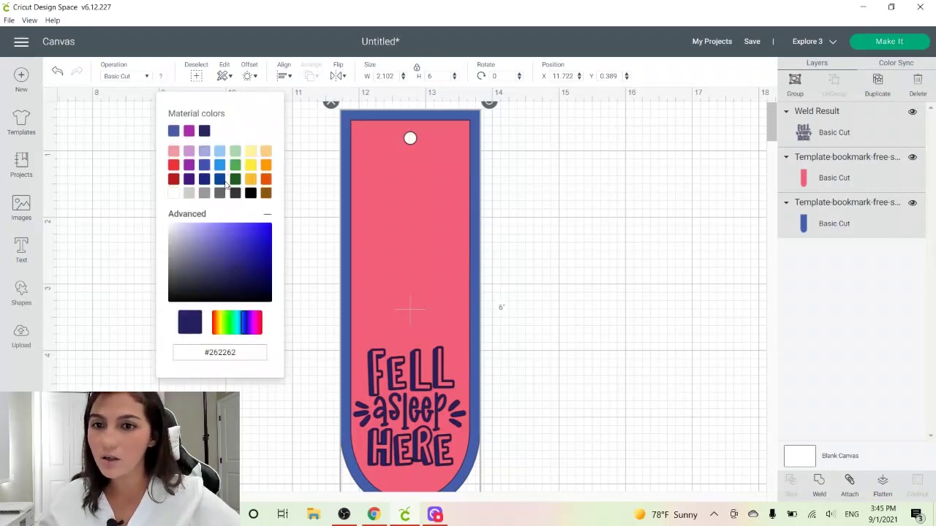
click(159, 76)
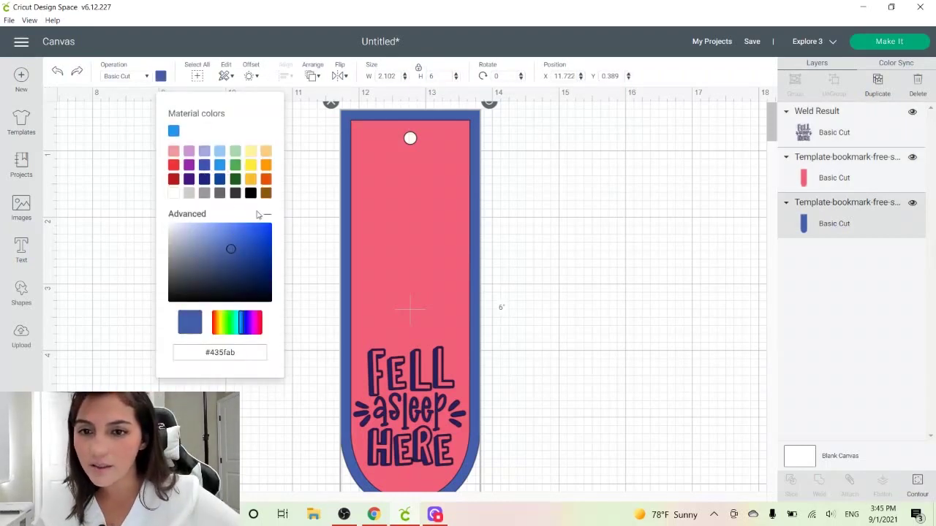
click(237, 324)
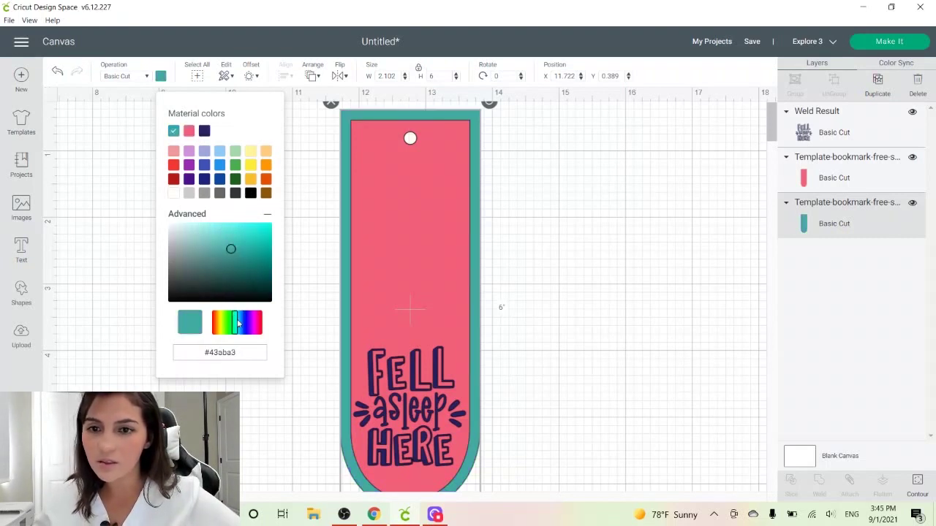
click(261, 247)
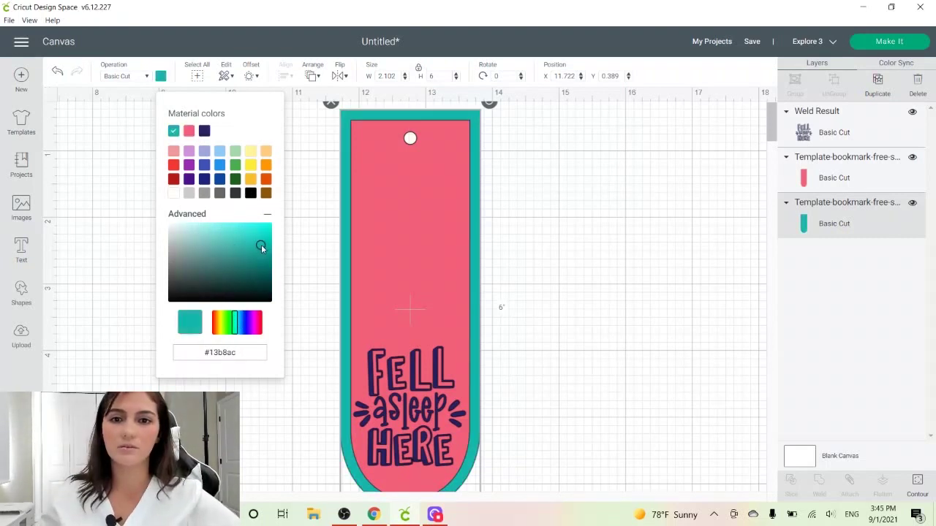
Recolor the pink front layer of the bookmark to the custom magenta shade #d945b1
click(393, 217)
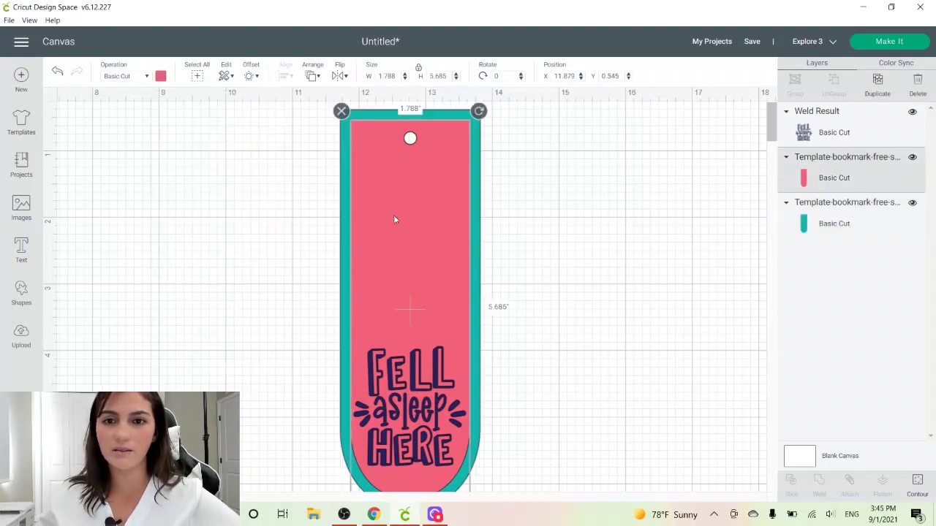
click(163, 76)
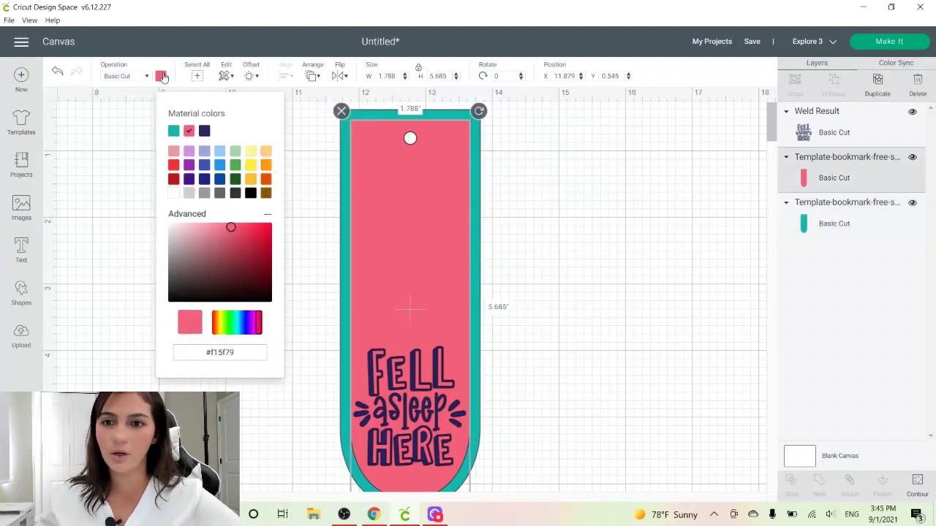
click(189, 166)
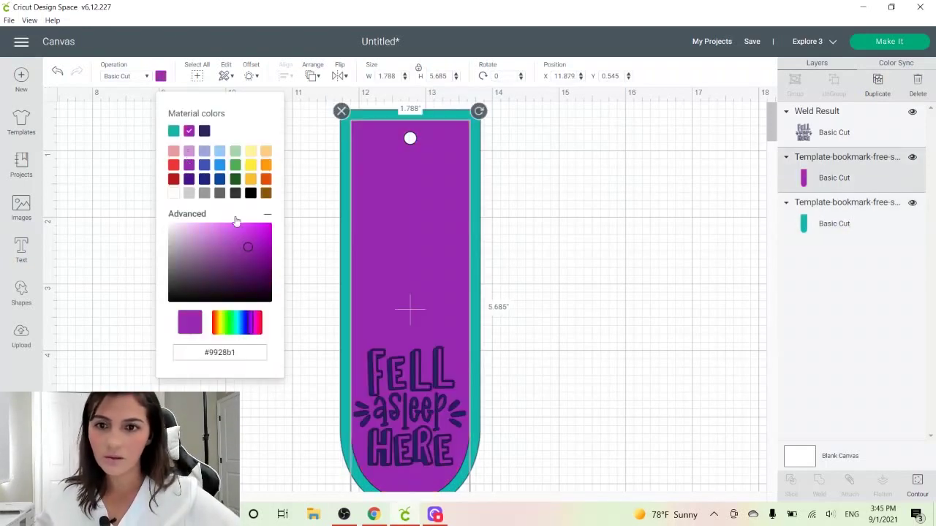
click(263, 244)
click(264, 236)
click(239, 234)
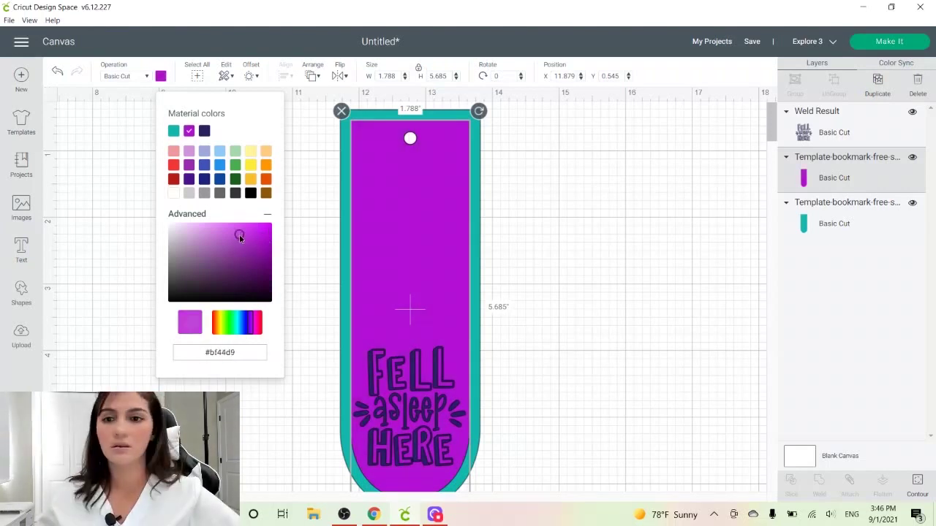
click(257, 325)
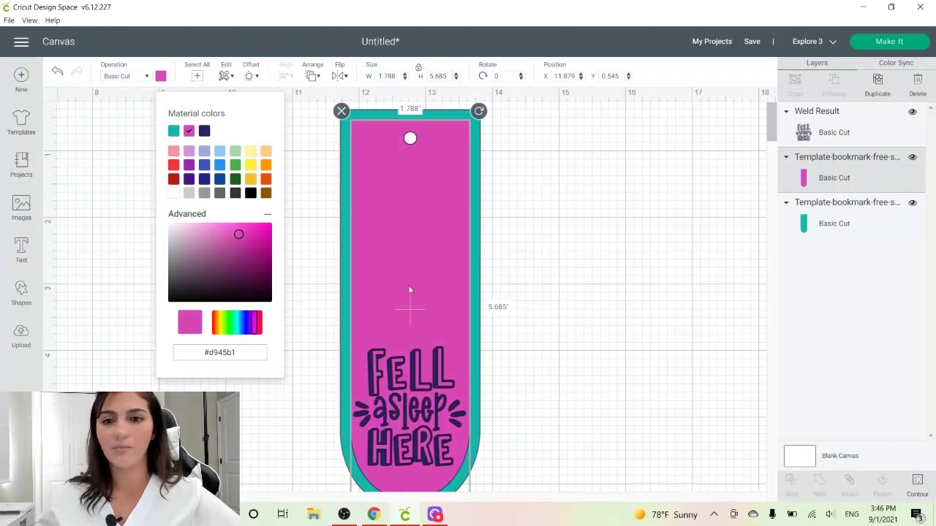
Recolor the "Fell asleep here" quote to the light gray shade #d9d9d9
click(434, 372)
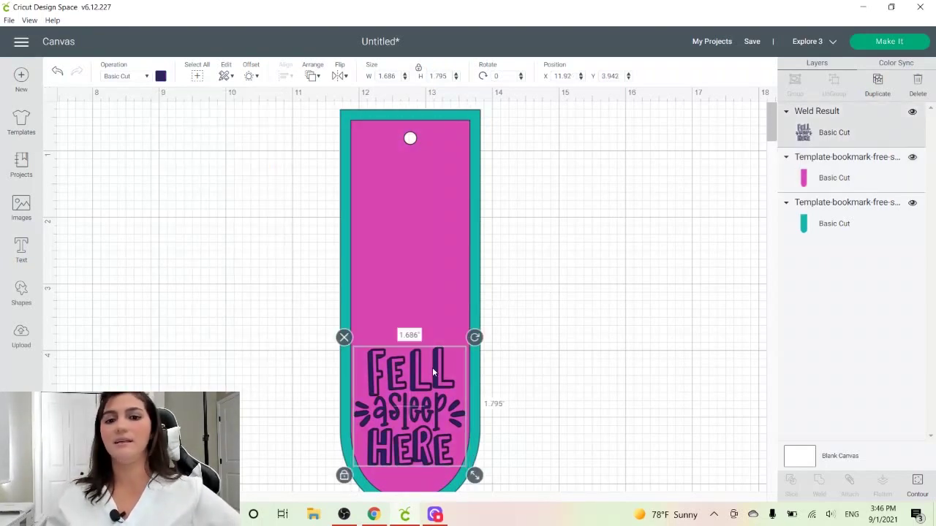
click(161, 76)
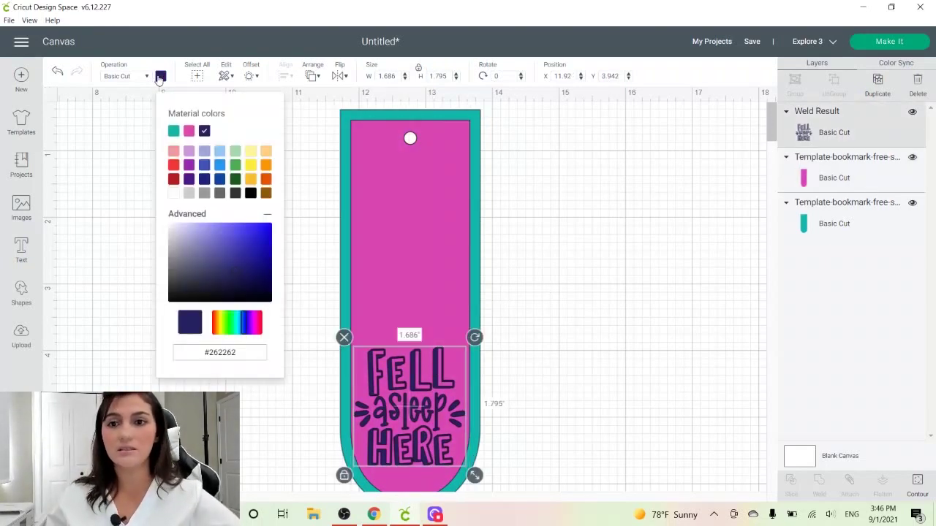
click(190, 195)
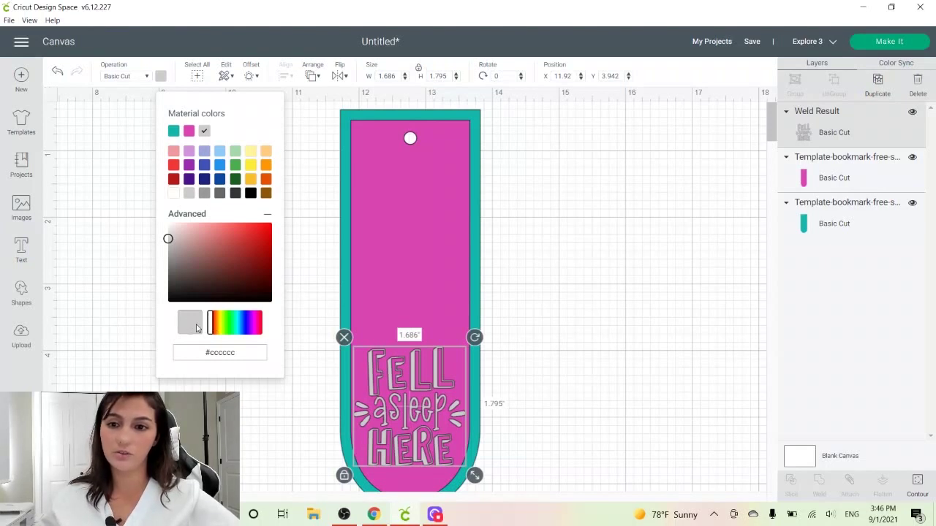
drag(168, 239, 168, 235)
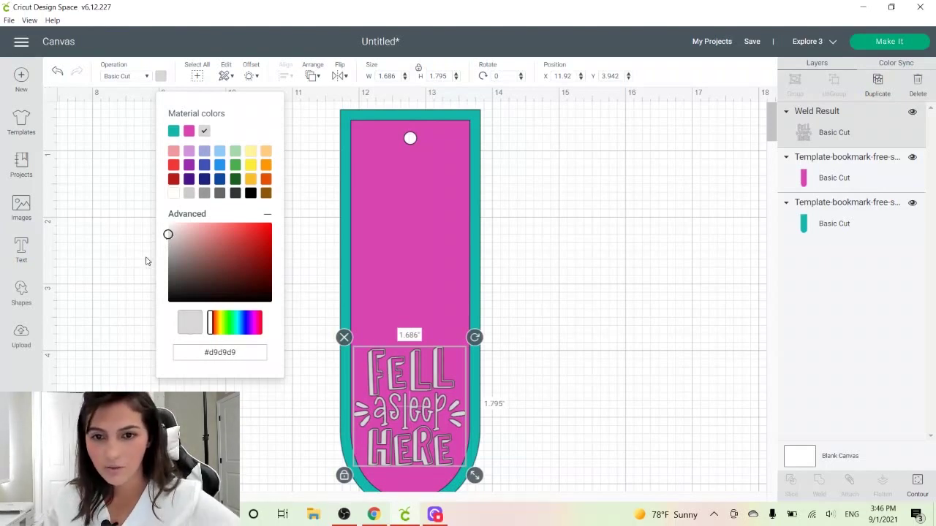
key(ctrl+minus)
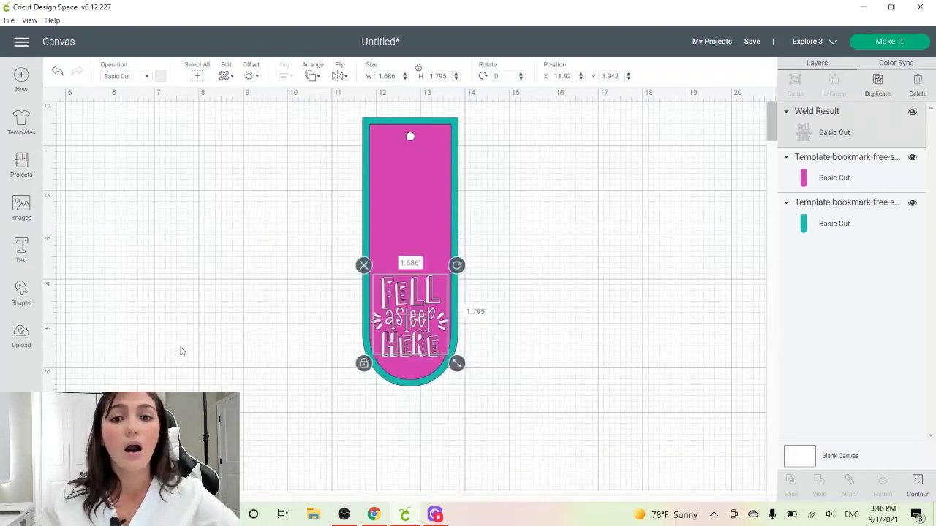
click(182, 352)
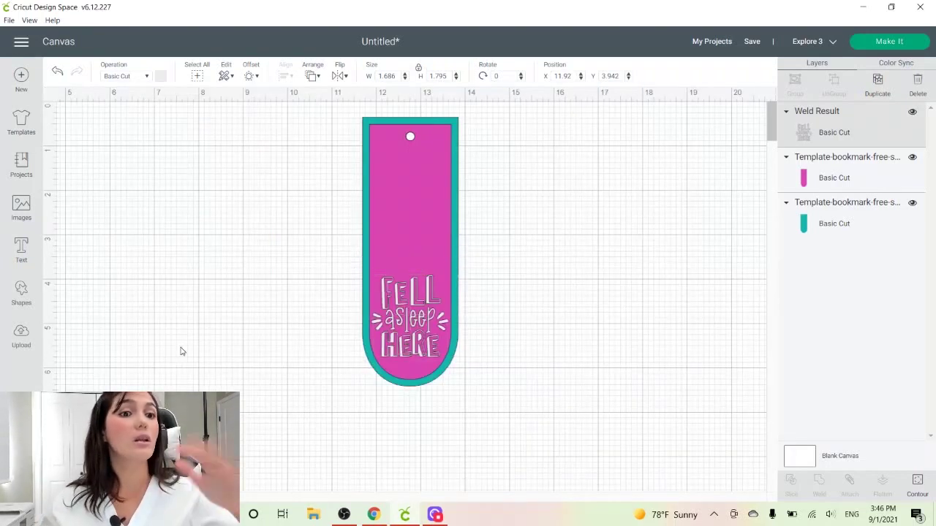
key(ctrl+z)
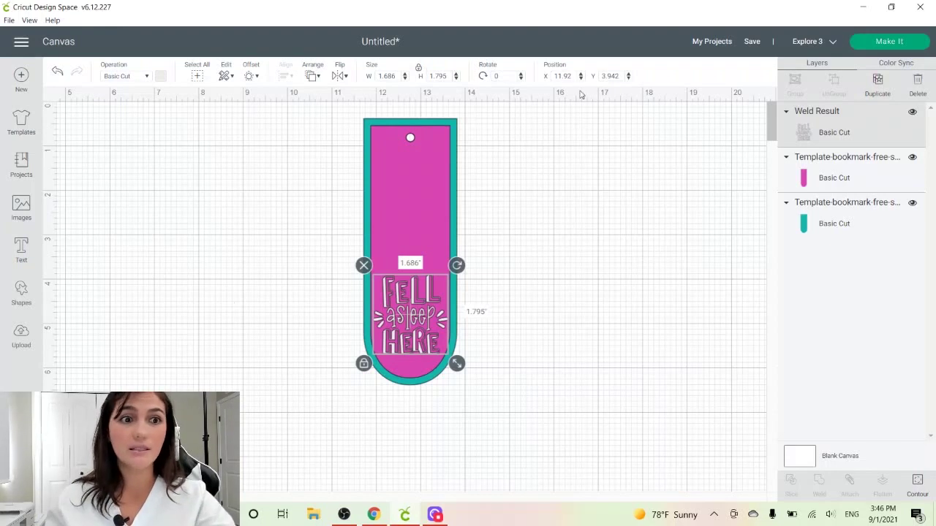
Send the bookmark project to cutting preparation and set all materials to load On Mat
click(860, 41)
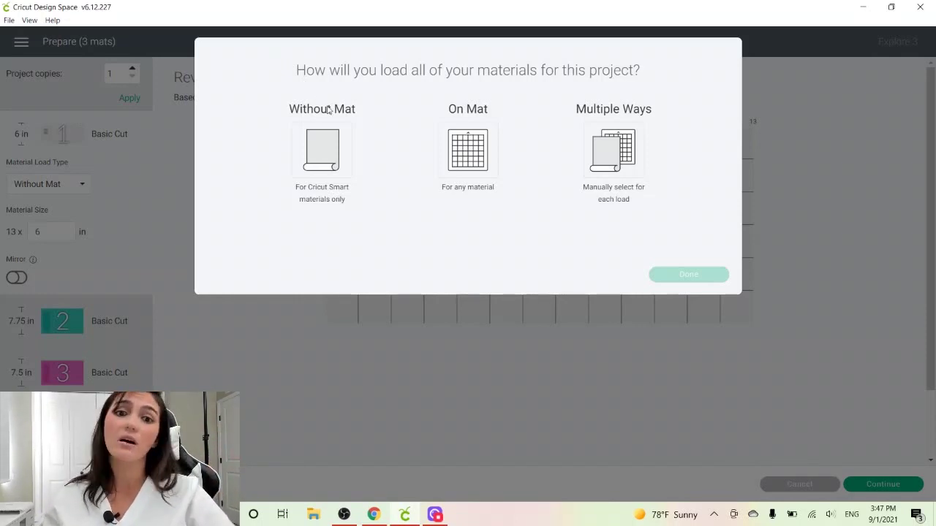
click(460, 134)
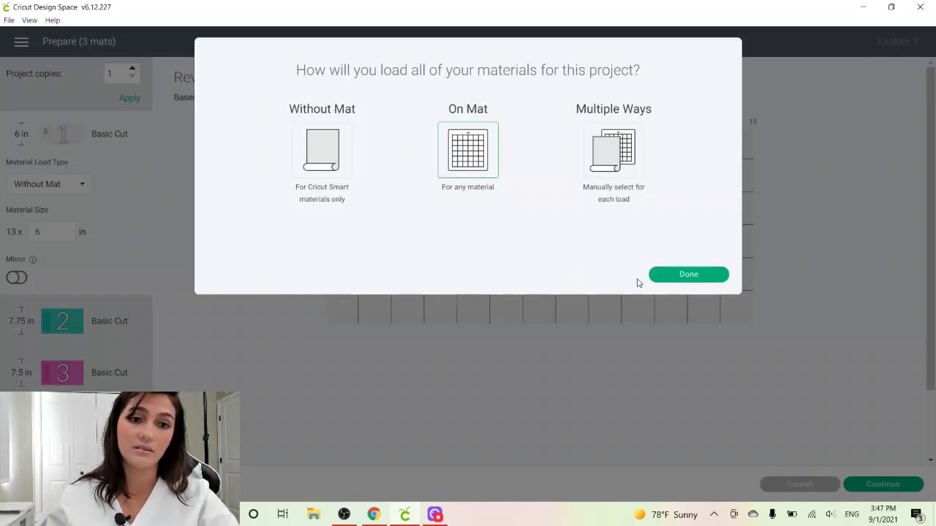
click(660, 275)
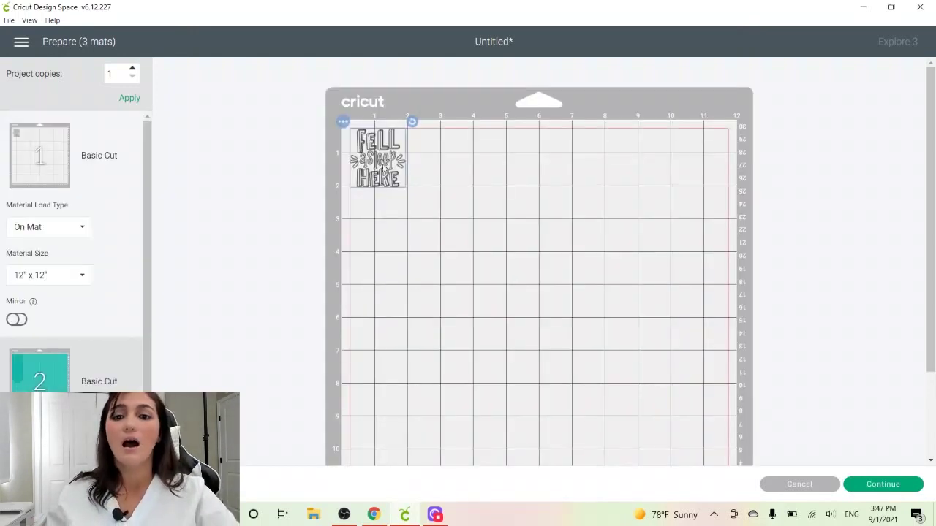
Move the quote slightly inward from the corner of the first mat and turn on Mirror for that mat
drag(380, 166, 397, 181)
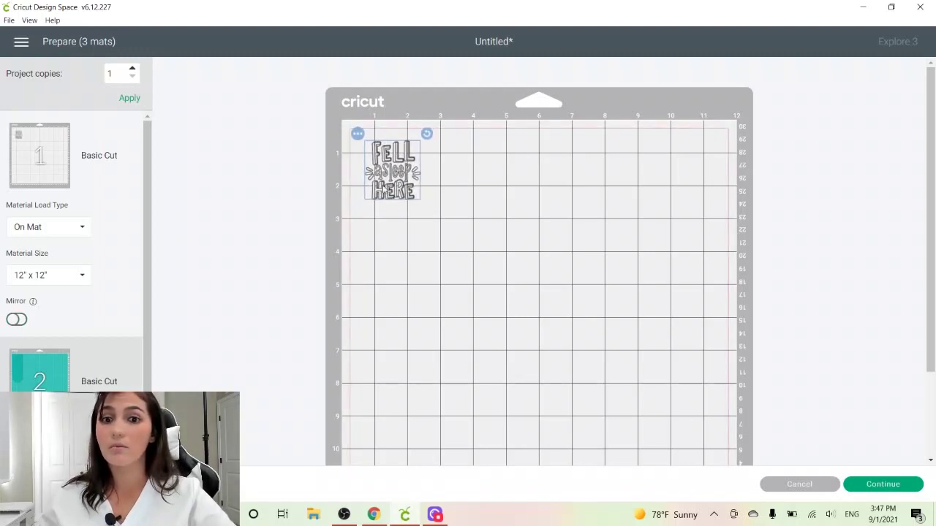
click(23, 321)
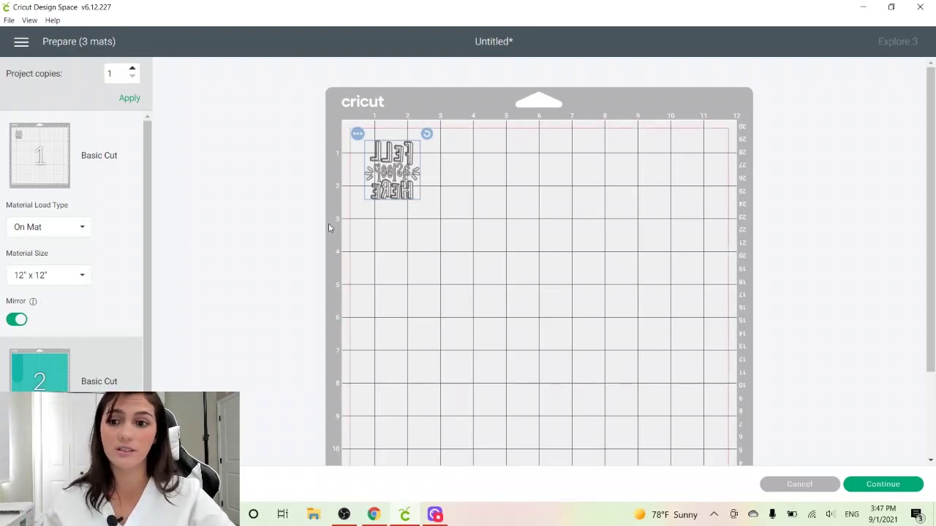
Move the teal bookmark layer from the second mat onto the pink mat so both layers share one material
scroll(146, 261, down, 1)
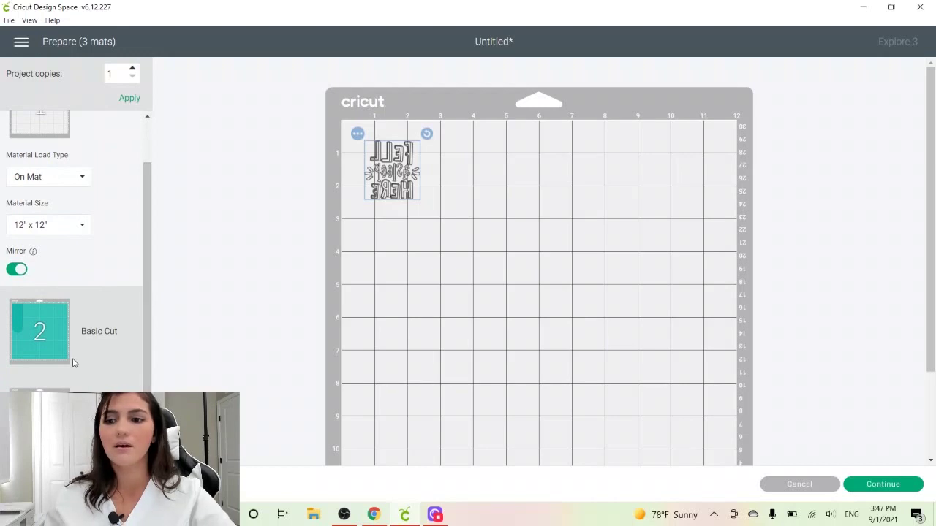
click(53, 315)
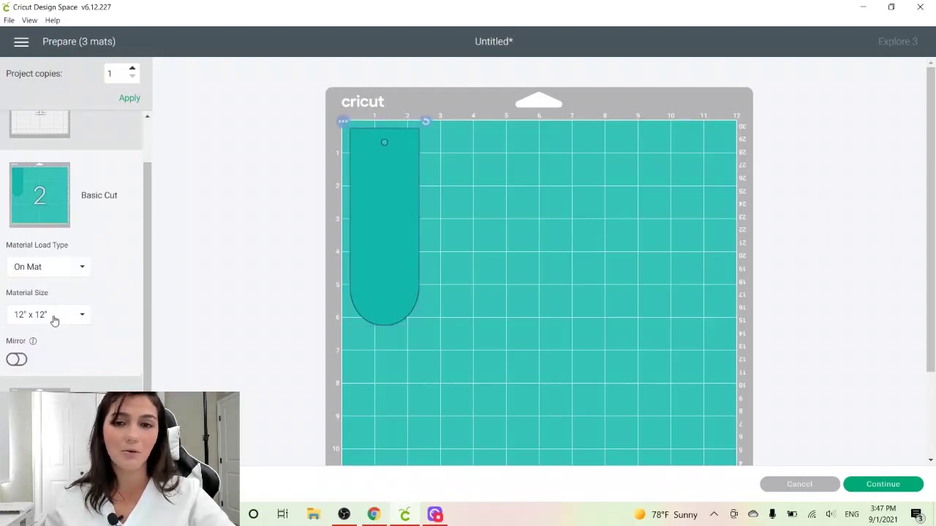
click(342, 123)
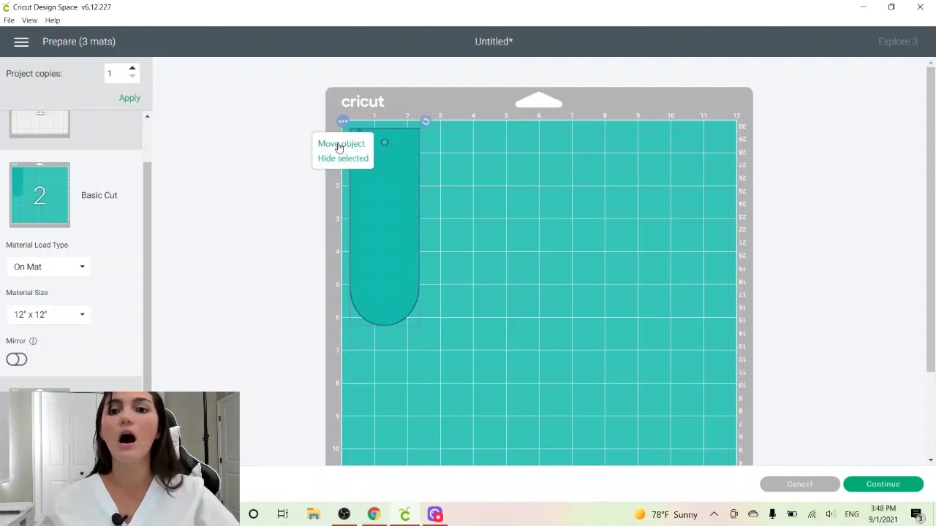
click(341, 145)
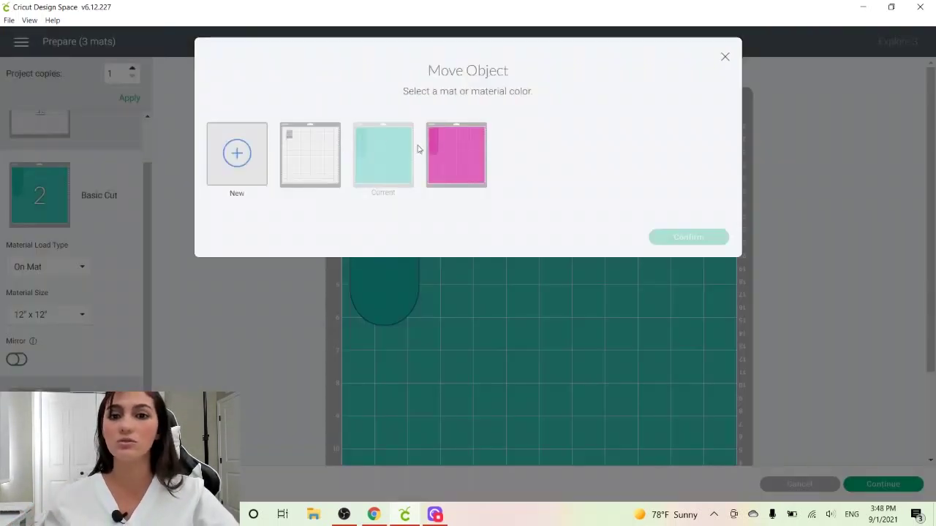
click(461, 156)
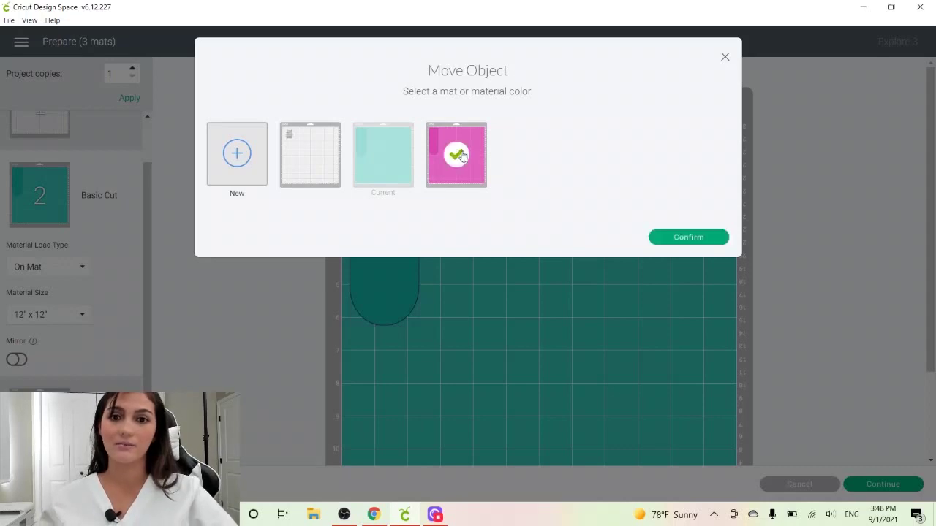
click(692, 241)
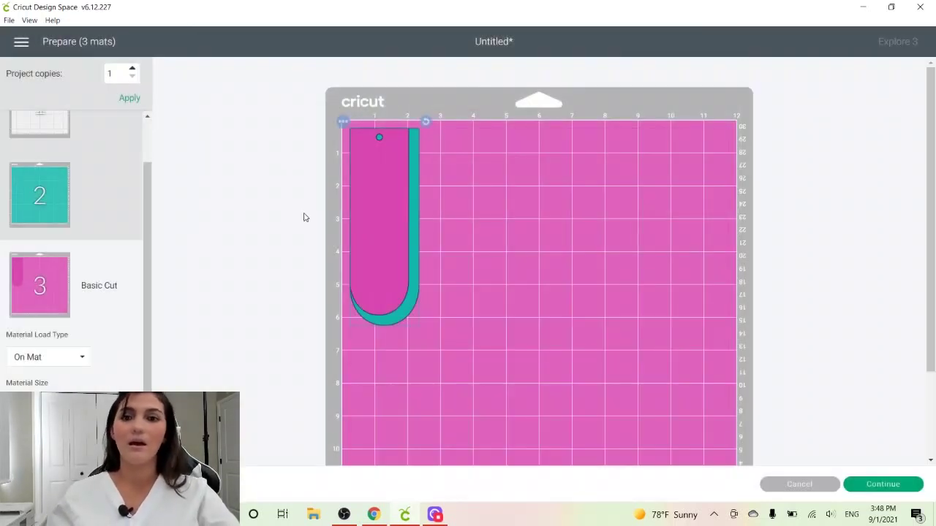
Separate the two bookmark shapes on the pink mat, placing the larger one near the 4.5-inch mark and shifting the smaller one inward from the corner
drag(365, 185, 539, 166)
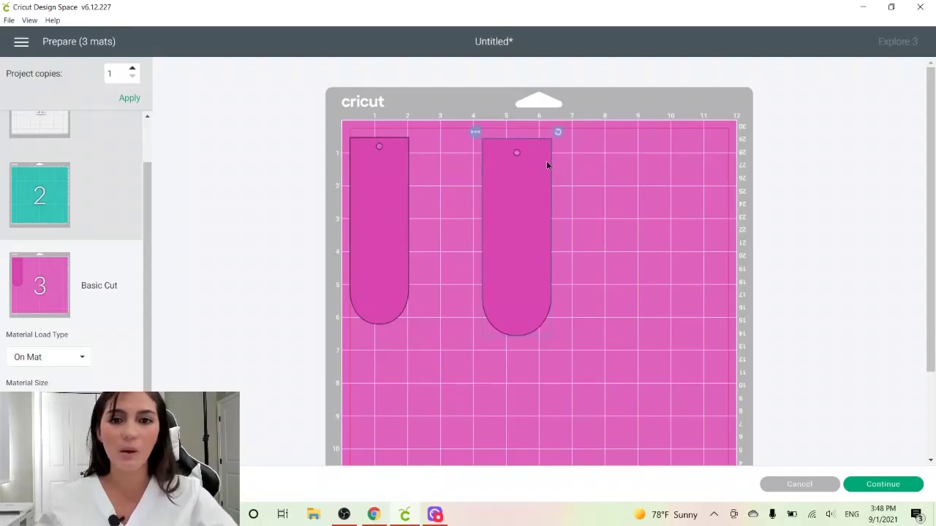
drag(547, 163, 557, 164)
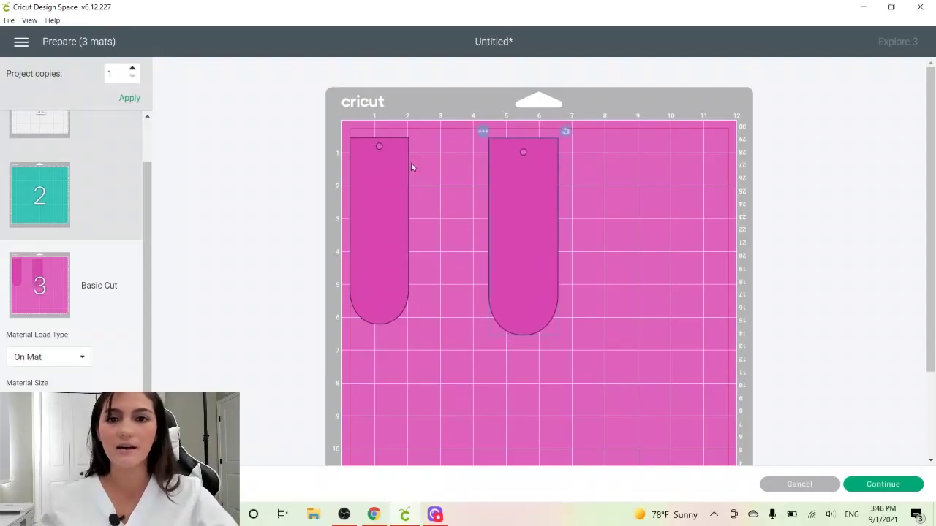
drag(403, 166, 420, 174)
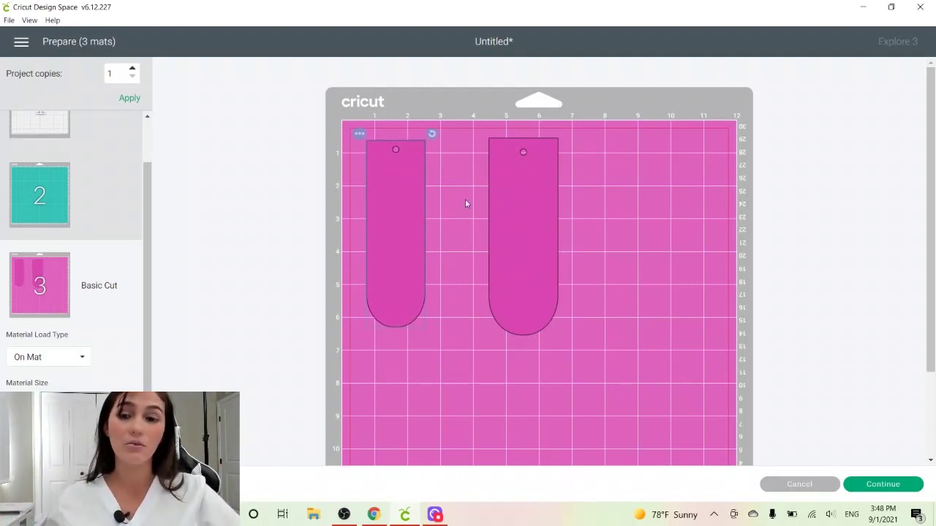
Continue to the Make stage and set the quote mat's base material to Foil Iron-On, found by searching all materials for "foil"
scroll(73, 142, up, 2)
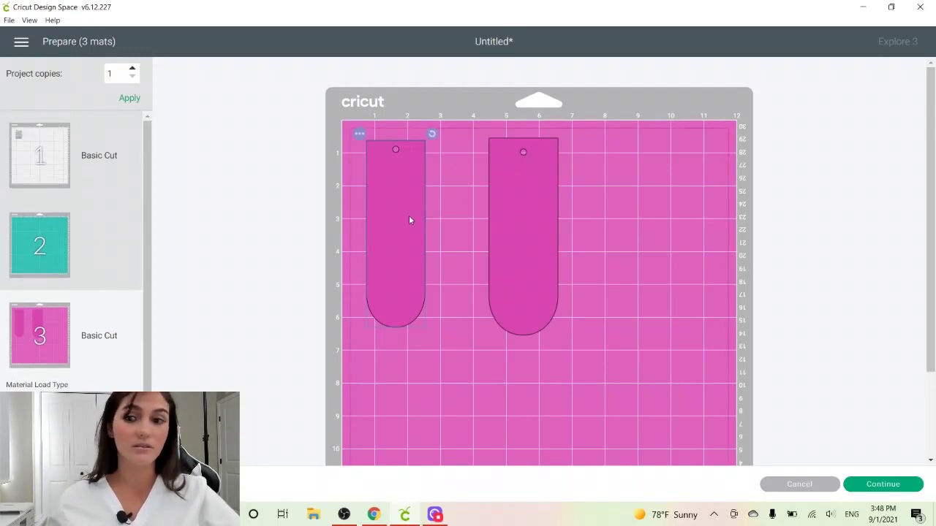
click(882, 484)
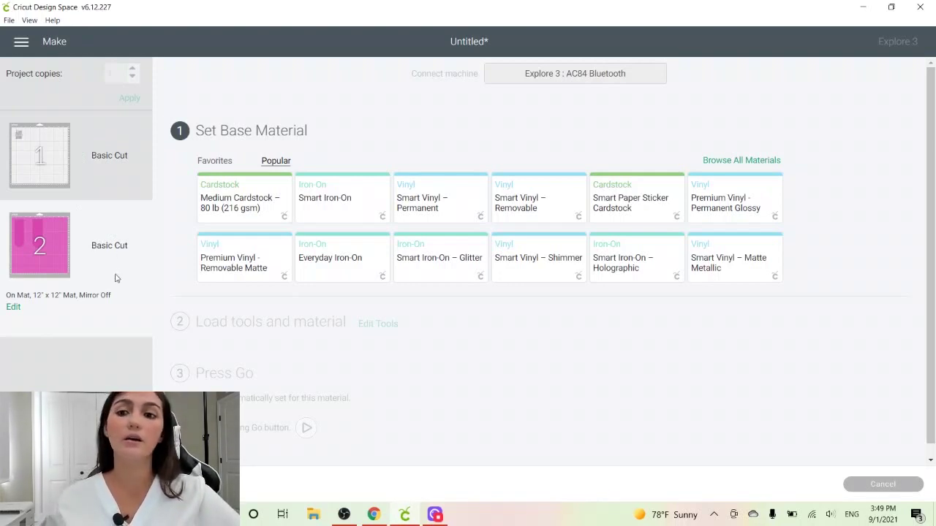
click(116, 174)
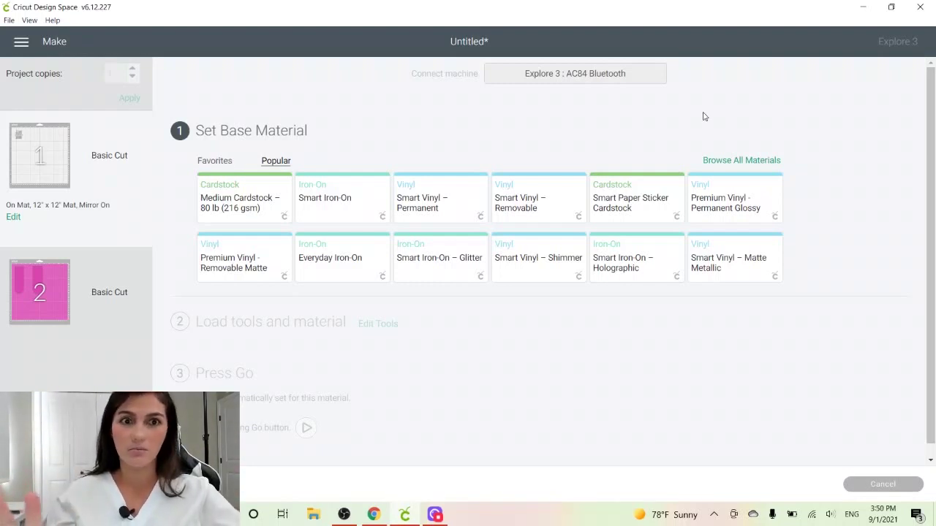
click(720, 161)
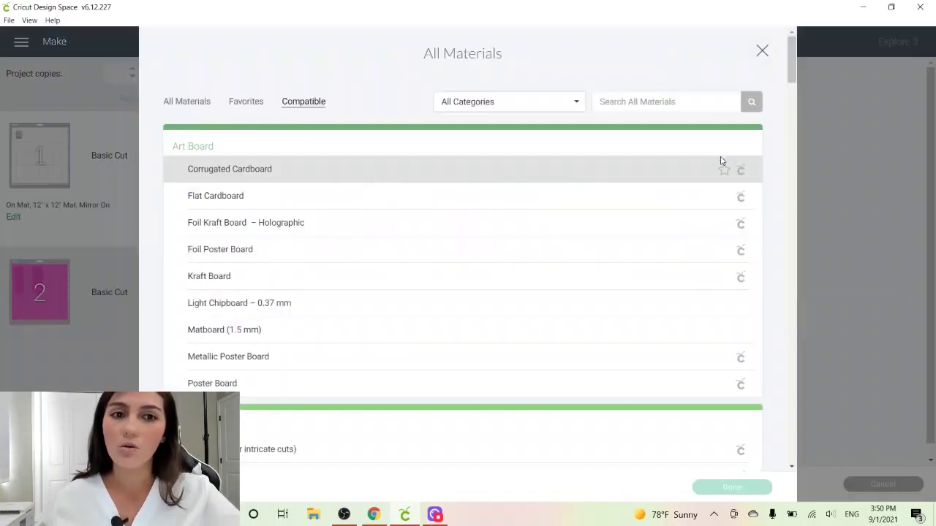
click(610, 102)
text(foil)
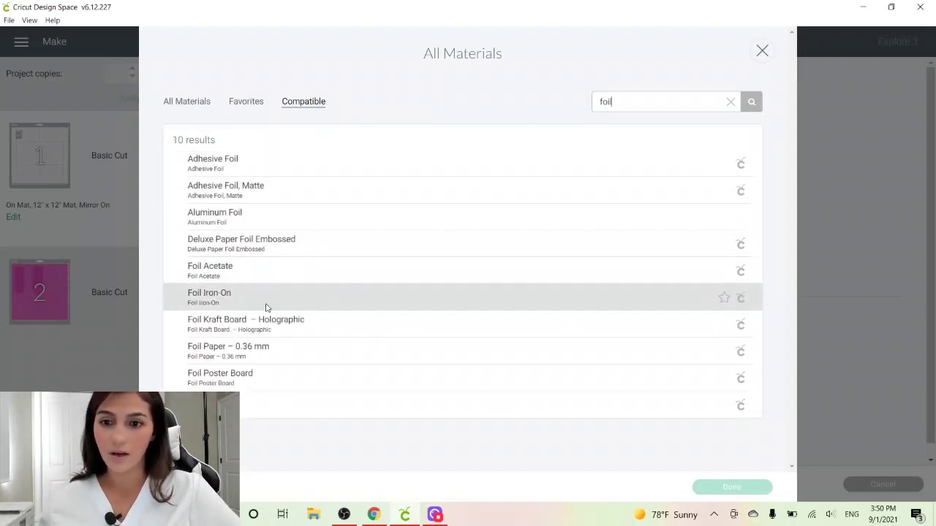
click(349, 298)
click(731, 487)
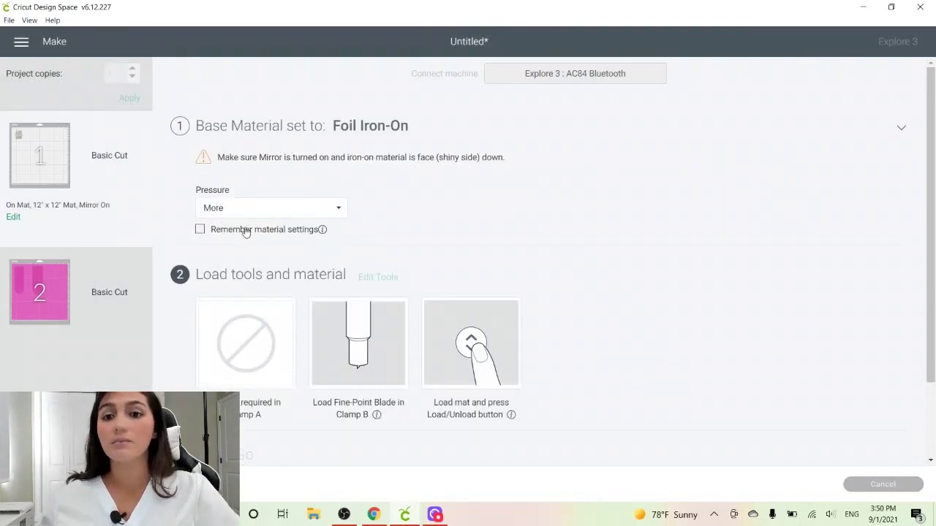